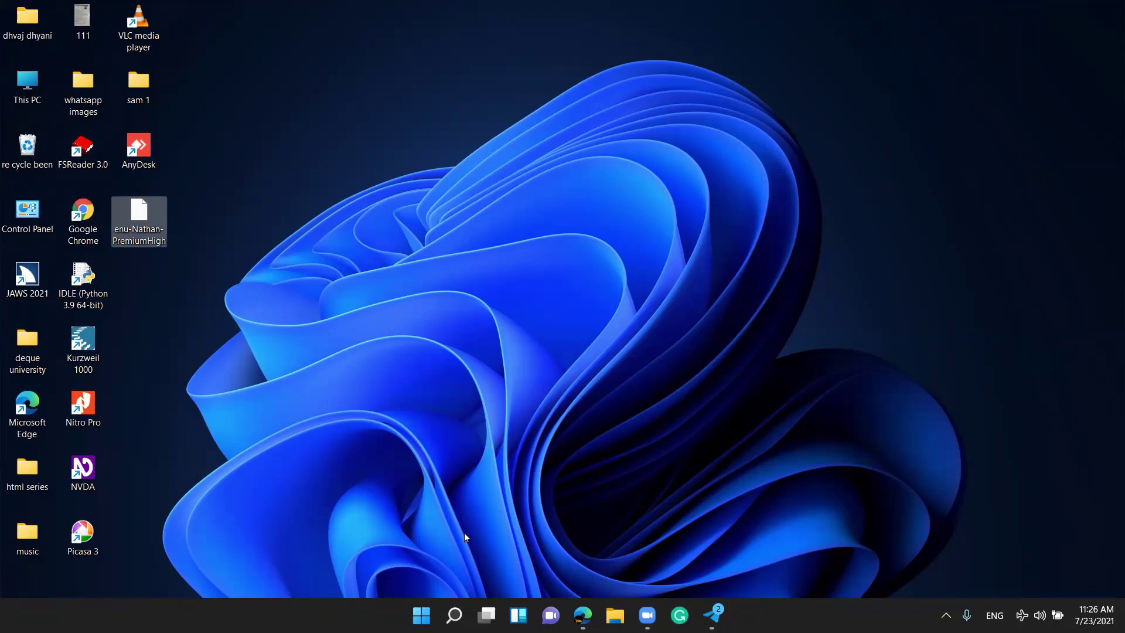
Switch to Microsoft Edge showing the pCloud Vocalizer Expressive 2.2 directory and open the India Hindi folder
{"action": "key", "text": "super+Tab"}
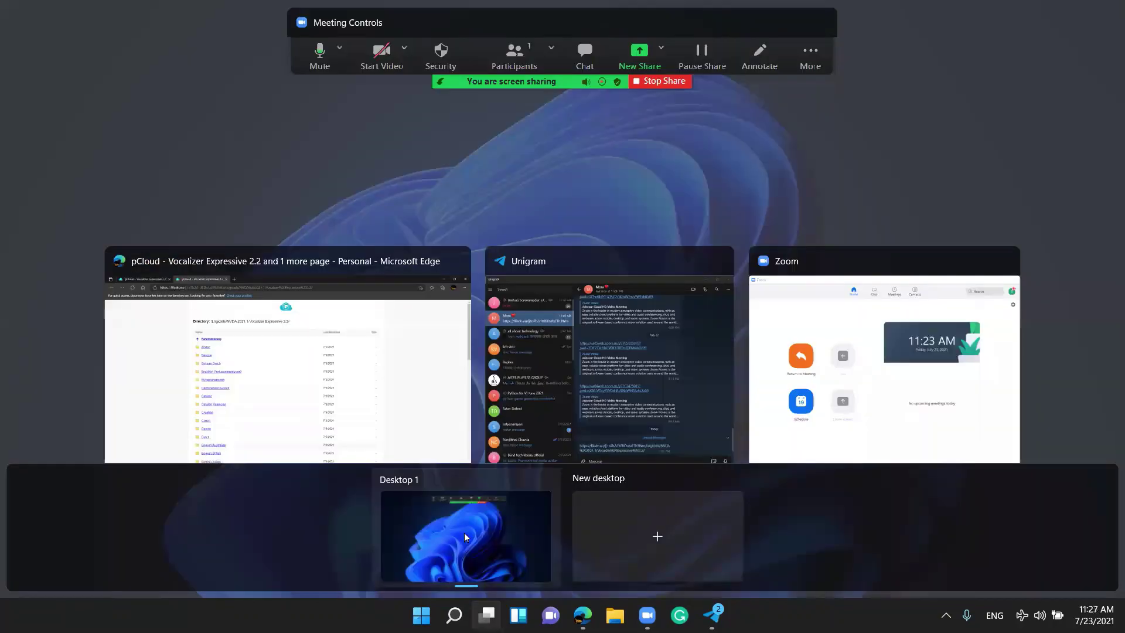
{"action": "key", "text": "Return"}
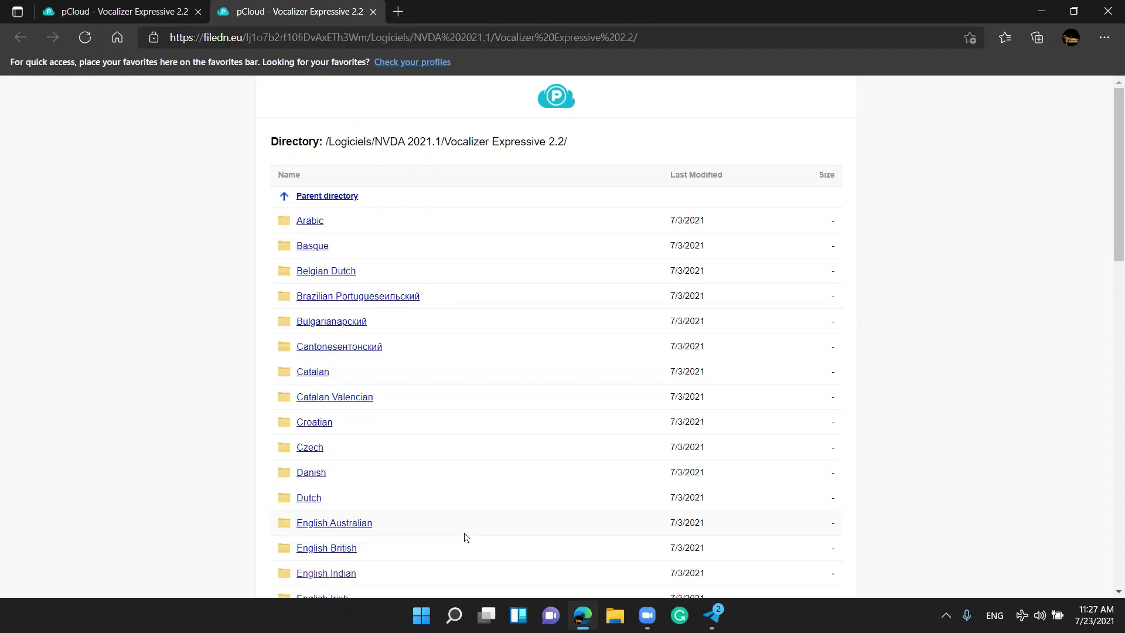
{"action": "key", "text": "Tab"}
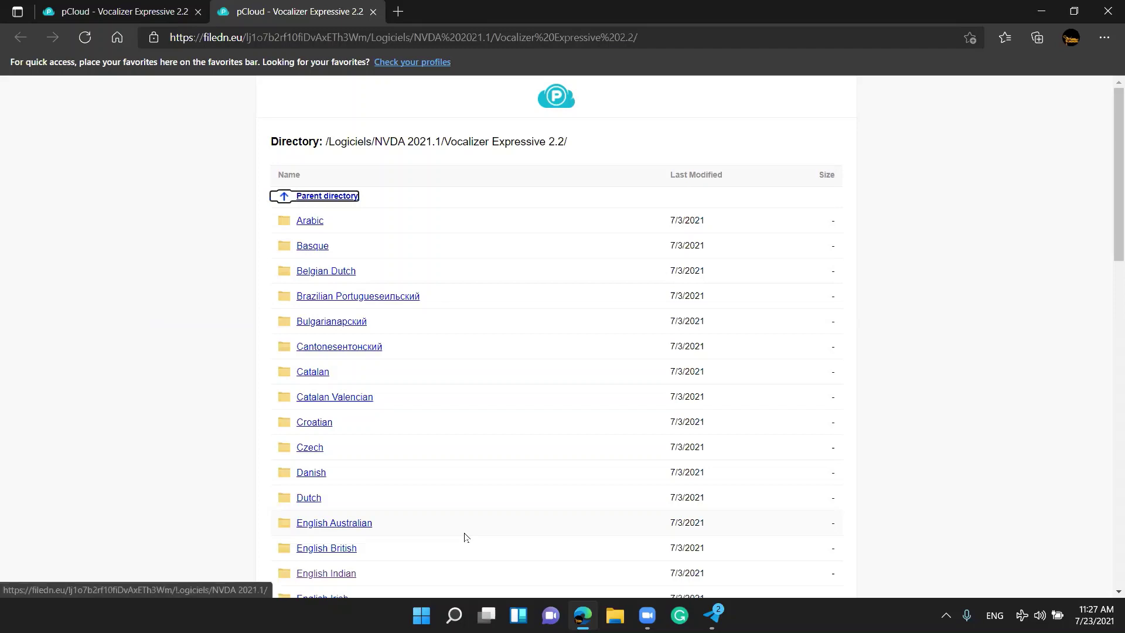
{"action": "key", "text": "Tab"}
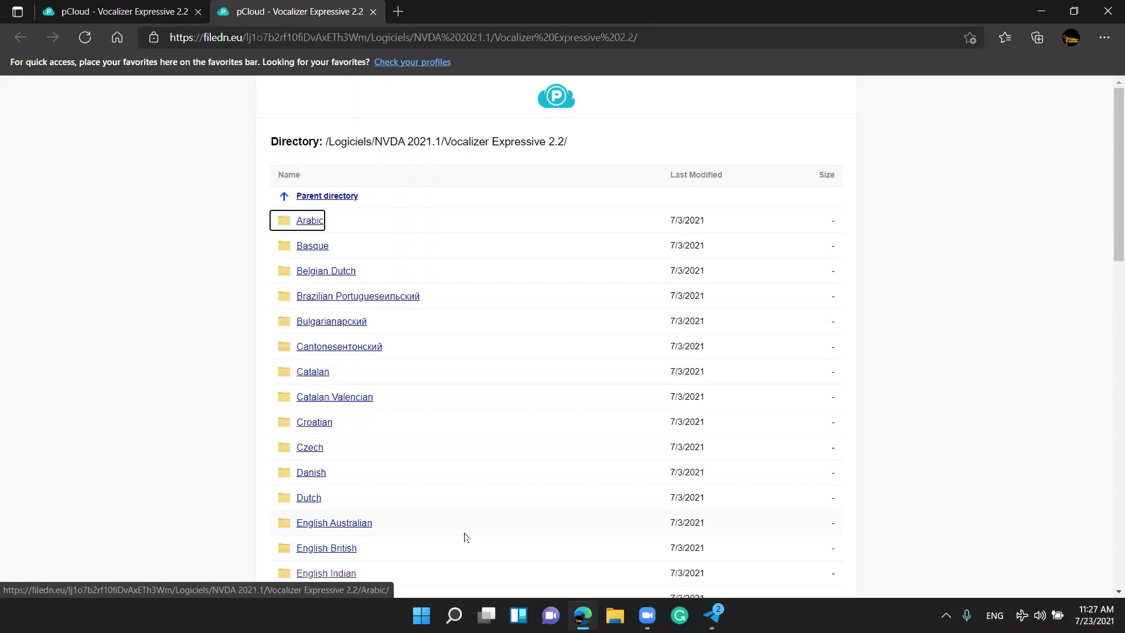
{"action": "key", "text": "Tab"}
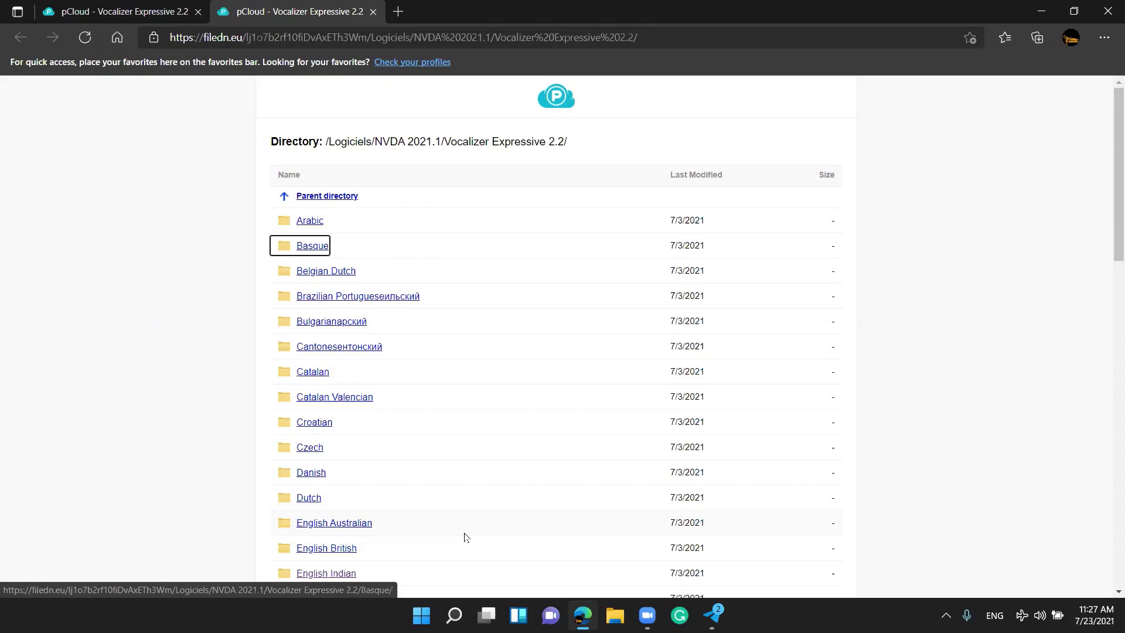
{"action": "key", "text": "Tab"}
{"action": "key", "text": "Tab"}
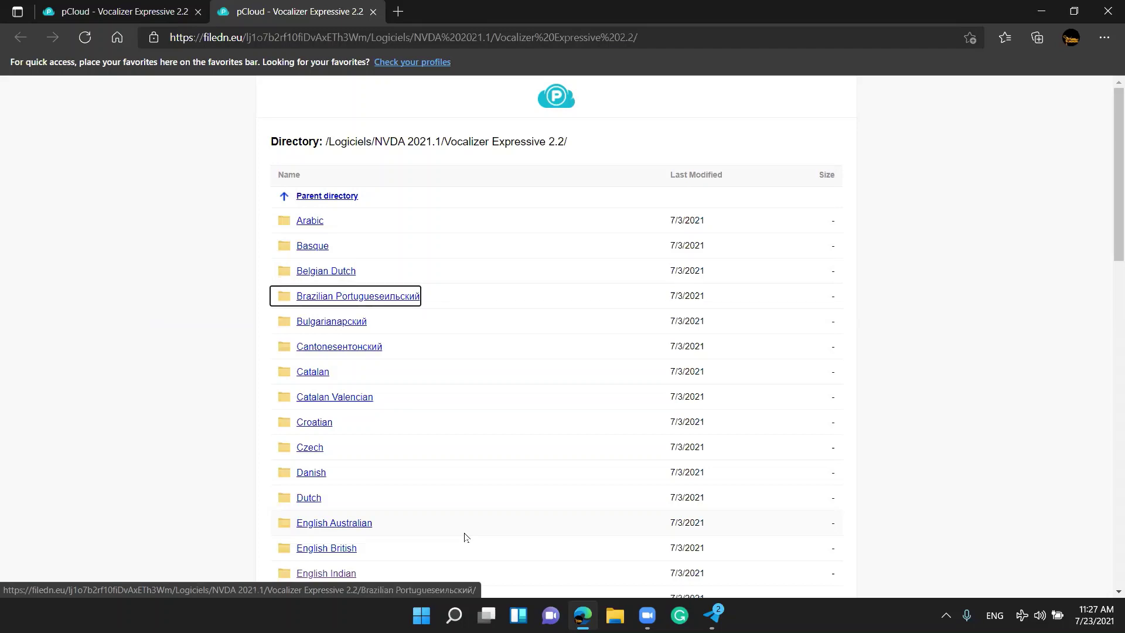
{"action": "key", "text": "Tab"}
{"action": "key", "text": "Tab"}
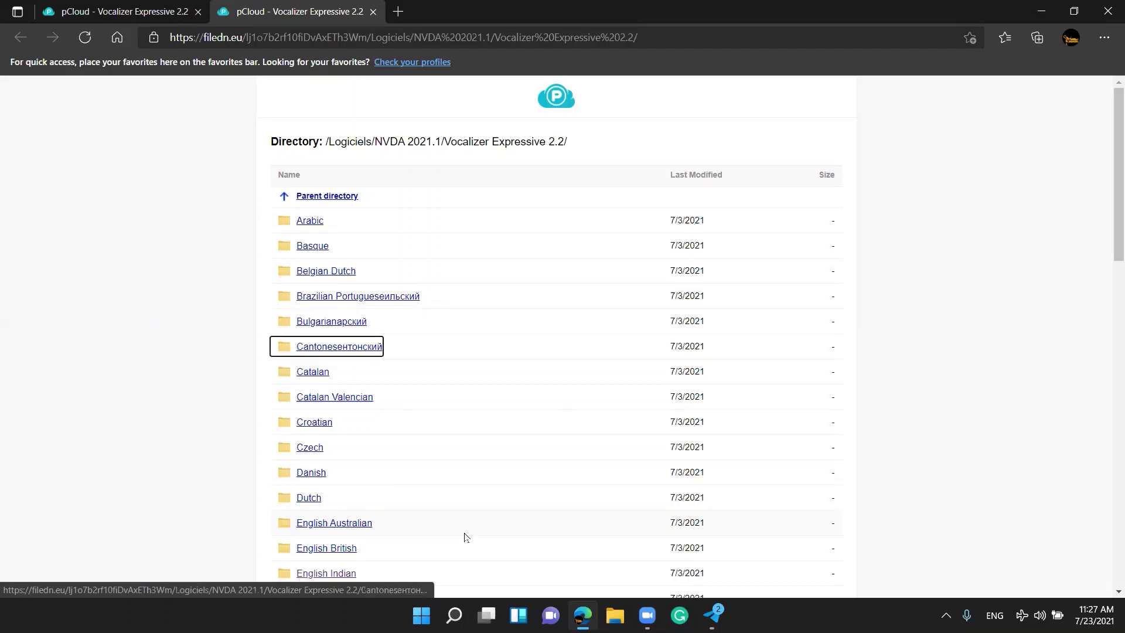
{"action": "key", "text": "Tab"}
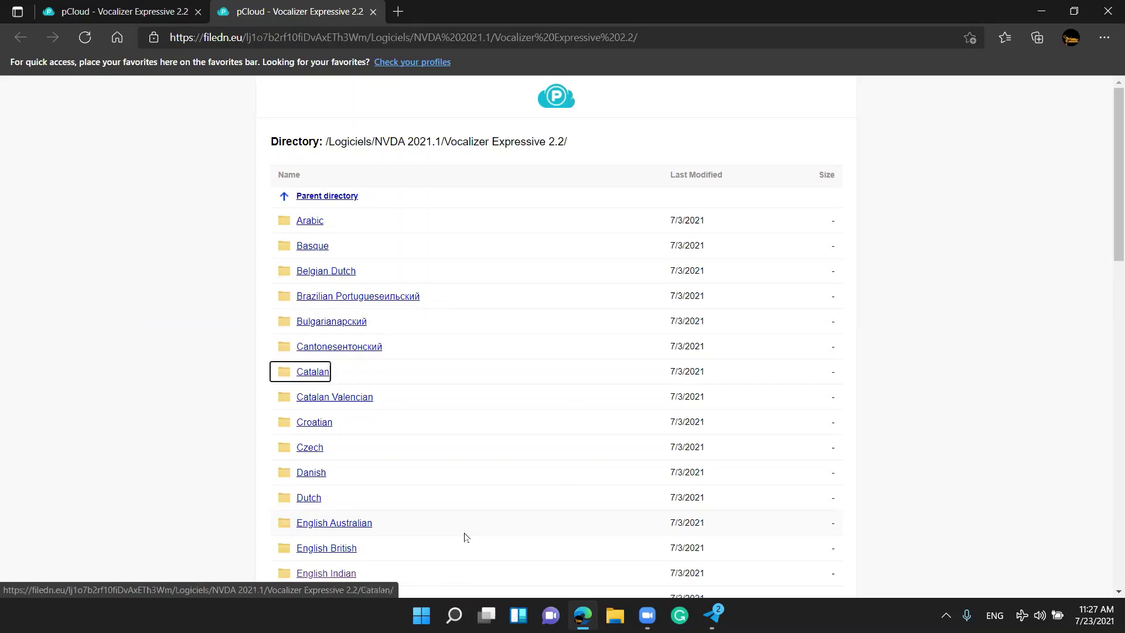
{"action": "key", "text": "Tab"}
{"action": "key", "text": "Tab"}
{"action": "key", "text": "Tab"}
{"action": "key", "text": "Tab"}
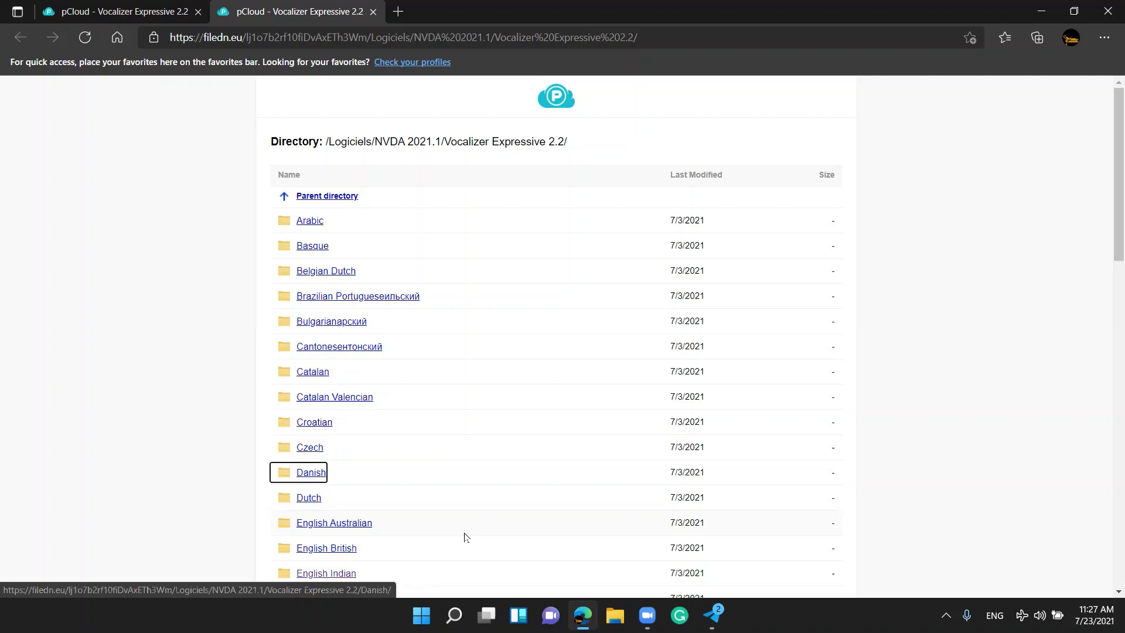
{"action": "key", "text": "Tab"}
{"action": "key", "text": "Tab"}
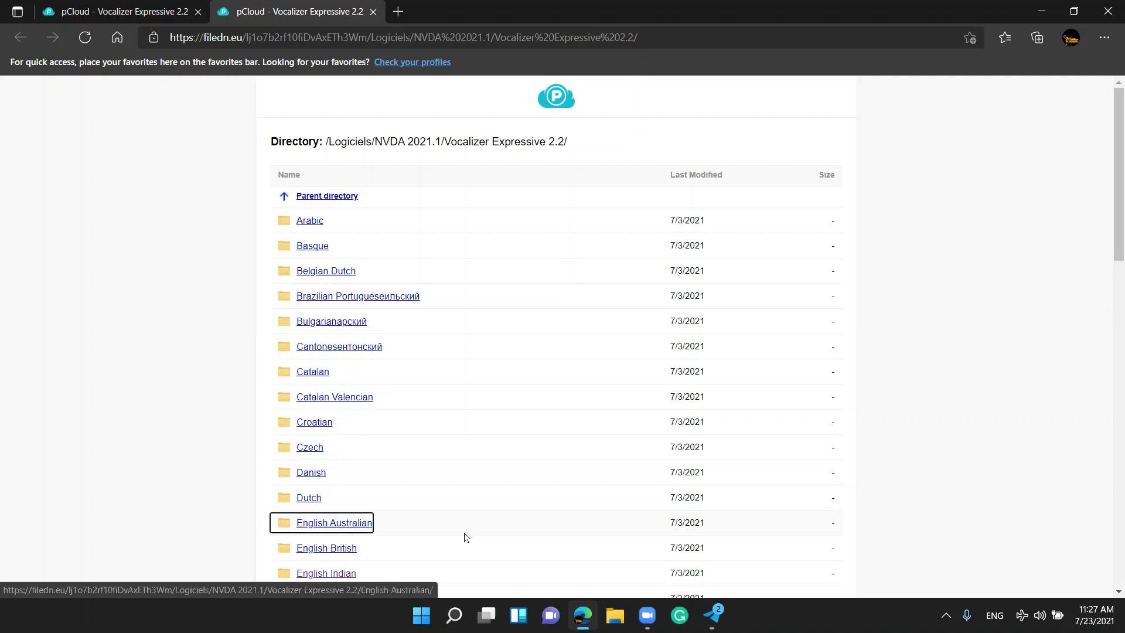
{"action": "key", "text": "Tab"}
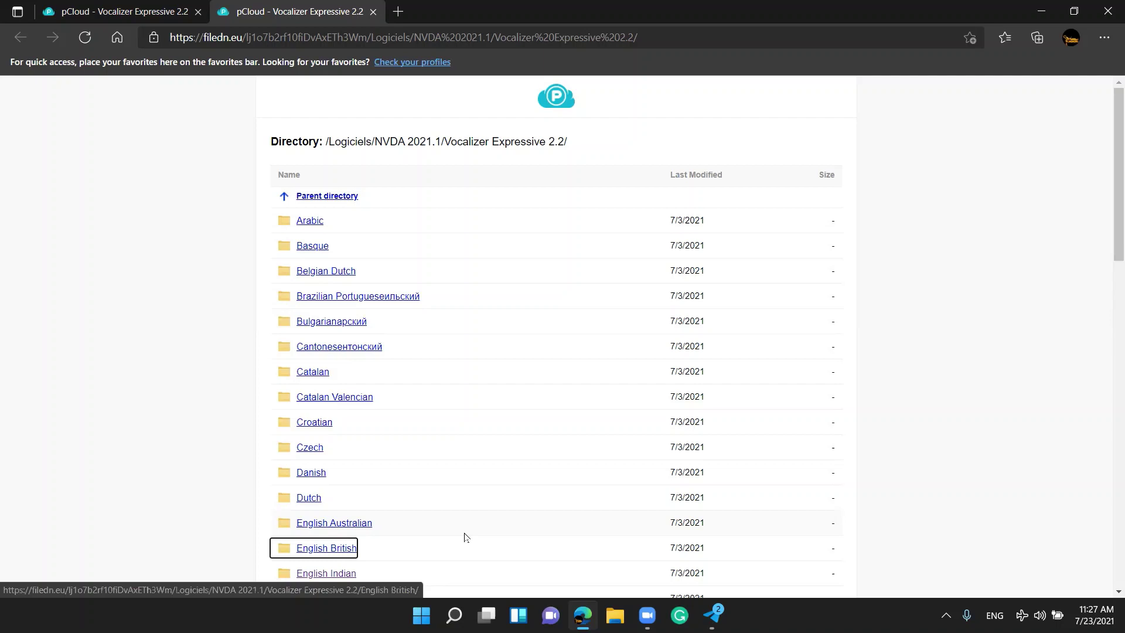
{"action": "key", "text": "Tab"}
{"action": "key", "text": "Tab"}
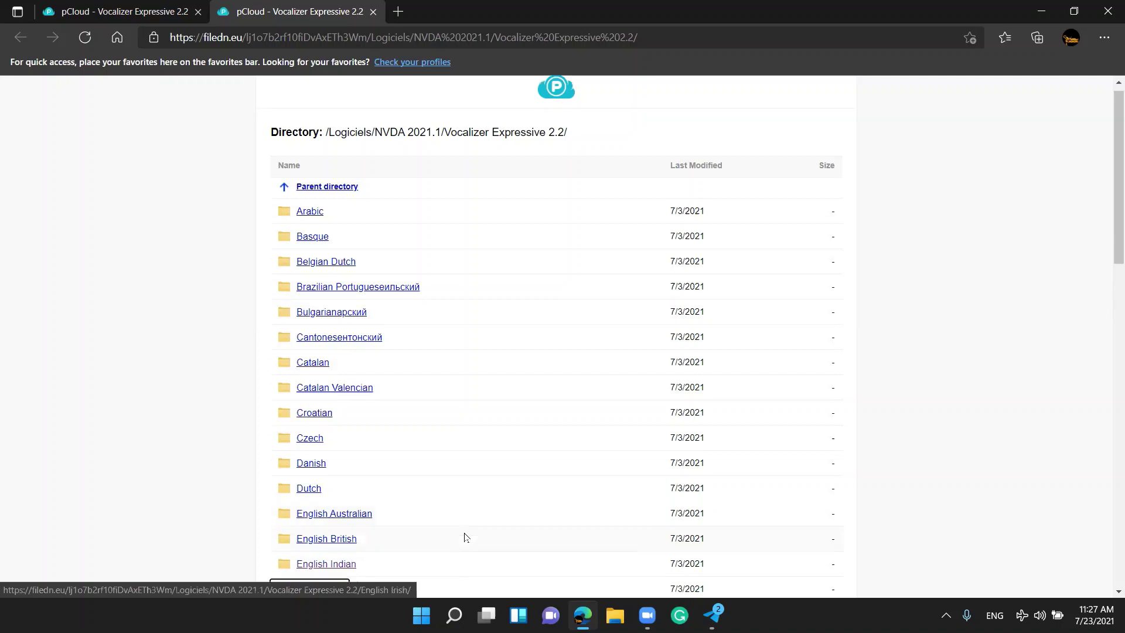
{"action": "key", "text": "Tab"}
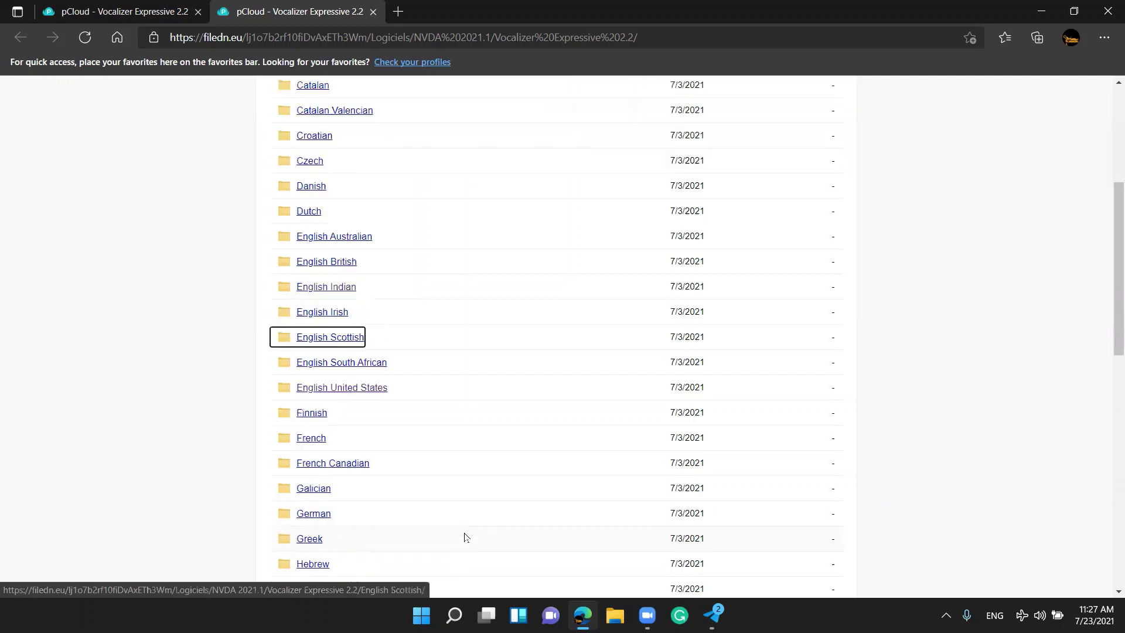
{"action": "key", "text": "Tab"}
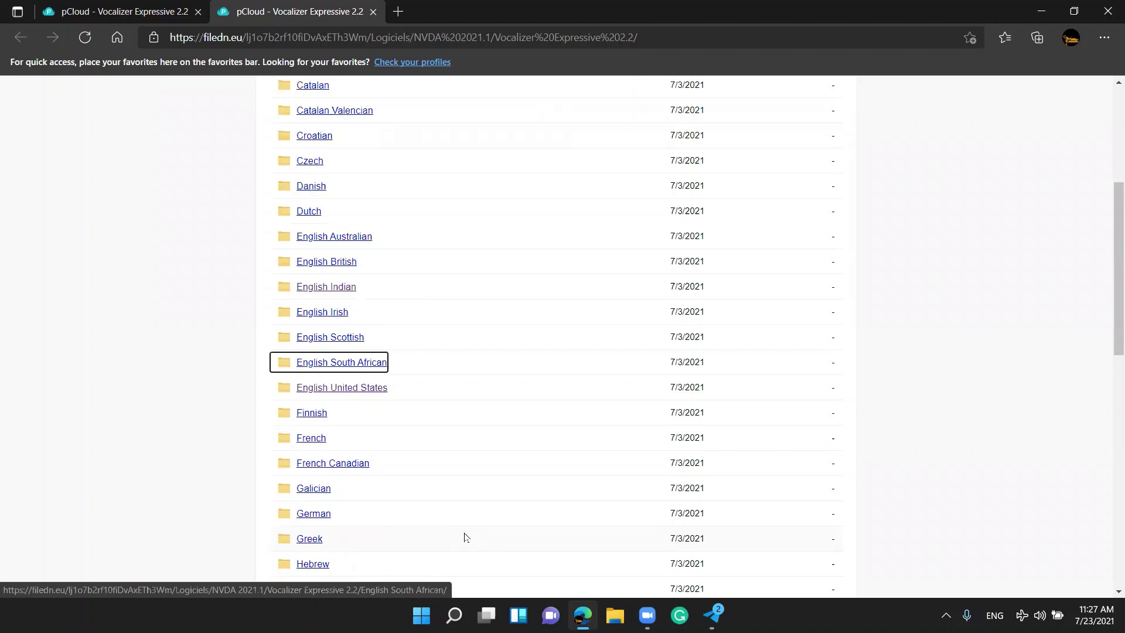
{"action": "key", "text": "Tab"}
{"action": "key", "text": "Tab"}
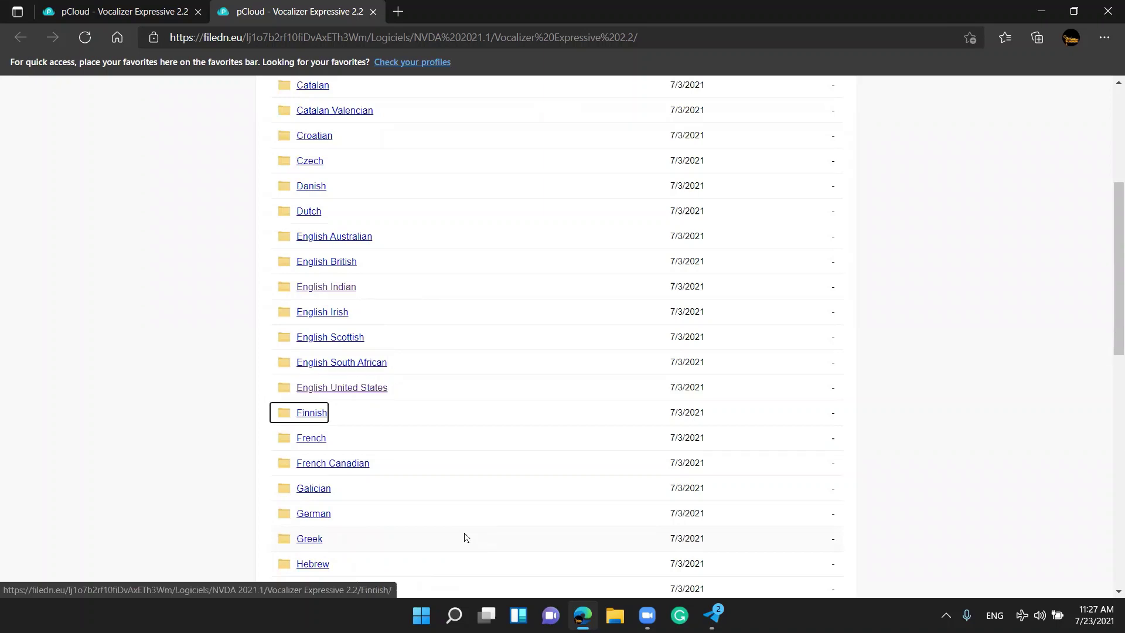
{"action": "key", "text": "Tab"}
{"action": "key", "text": "Tab"}
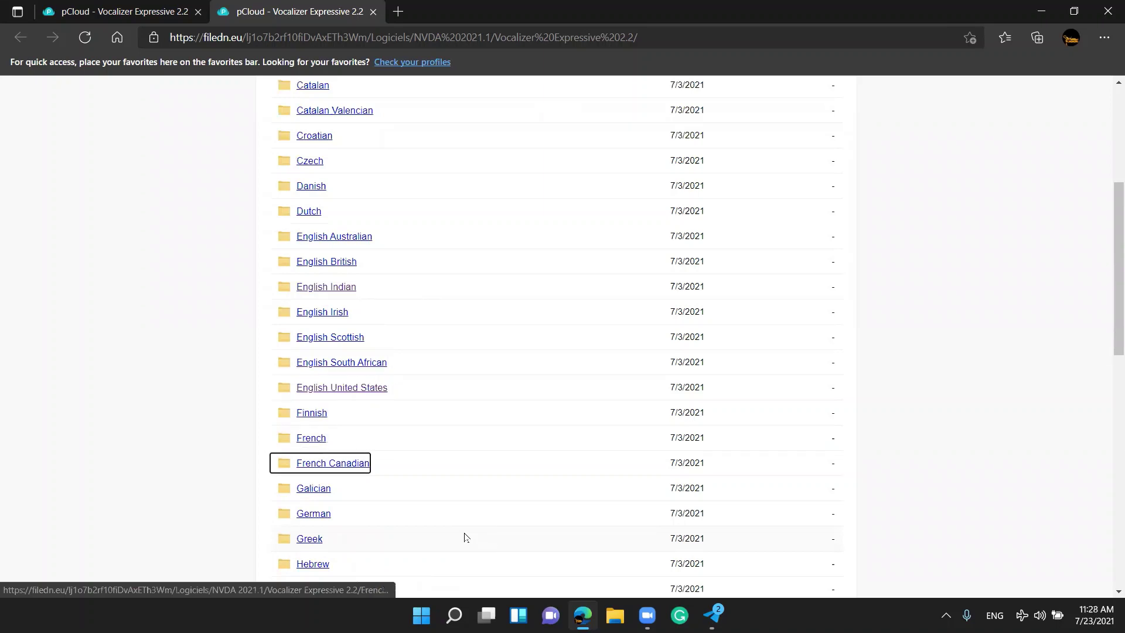
{"action": "key", "text": "Tab"}
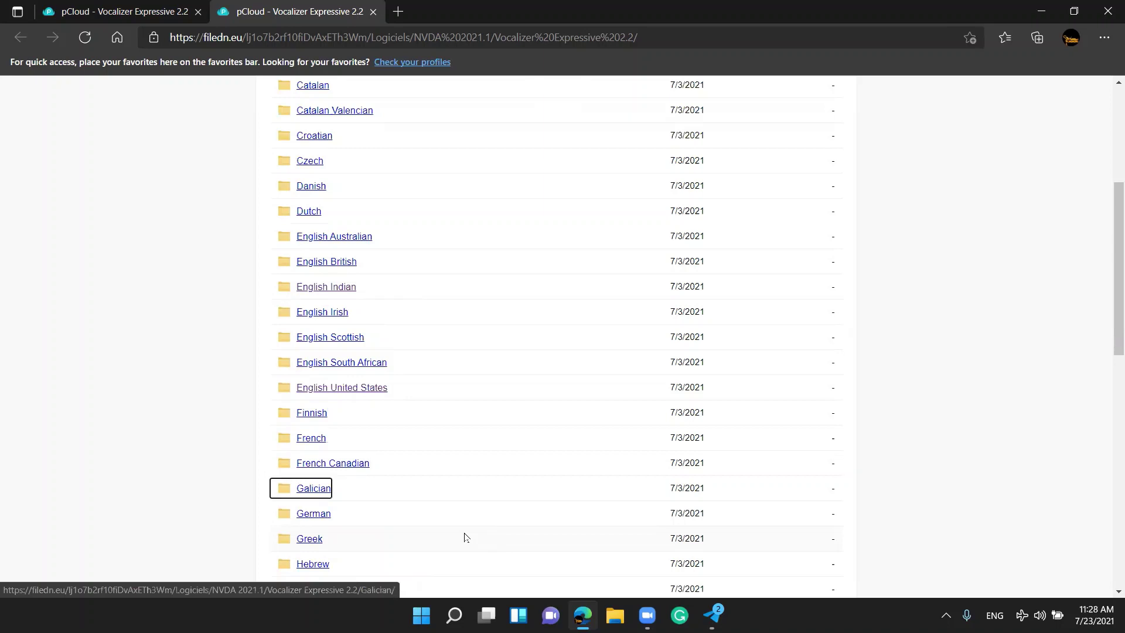
{"action": "key", "text": "Tab"}
{"action": "key", "text": "Tab"}
{"action": "key", "text": "Tab"}
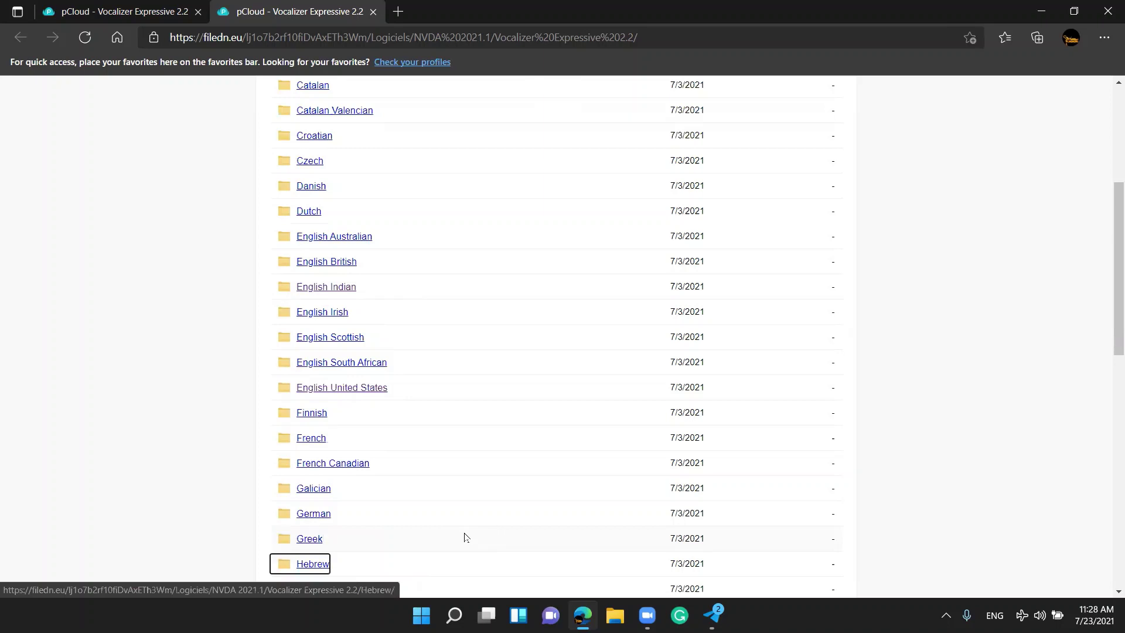
{"action": "key", "text": "Tab"}
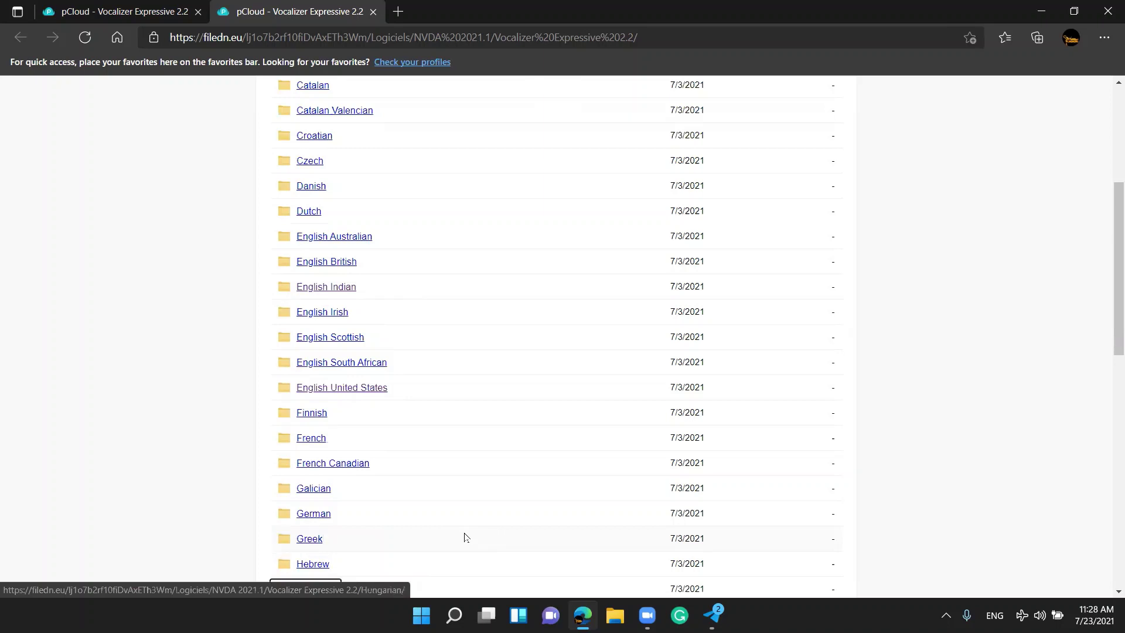
{"action": "key", "text": "Tab"}
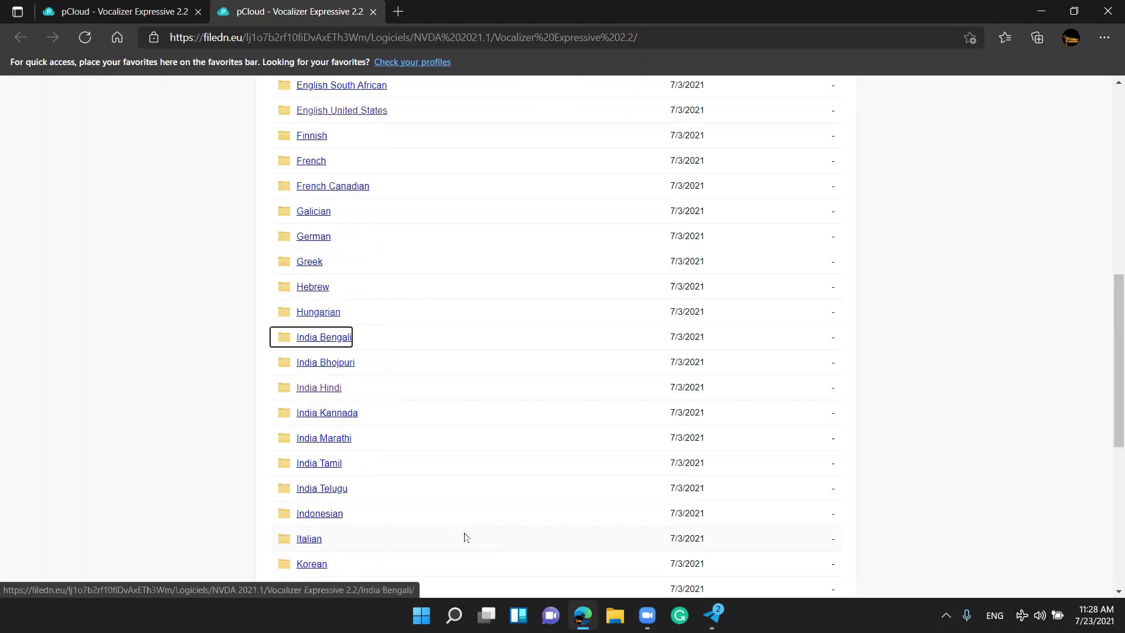
{"action": "key", "text": "Tab"}
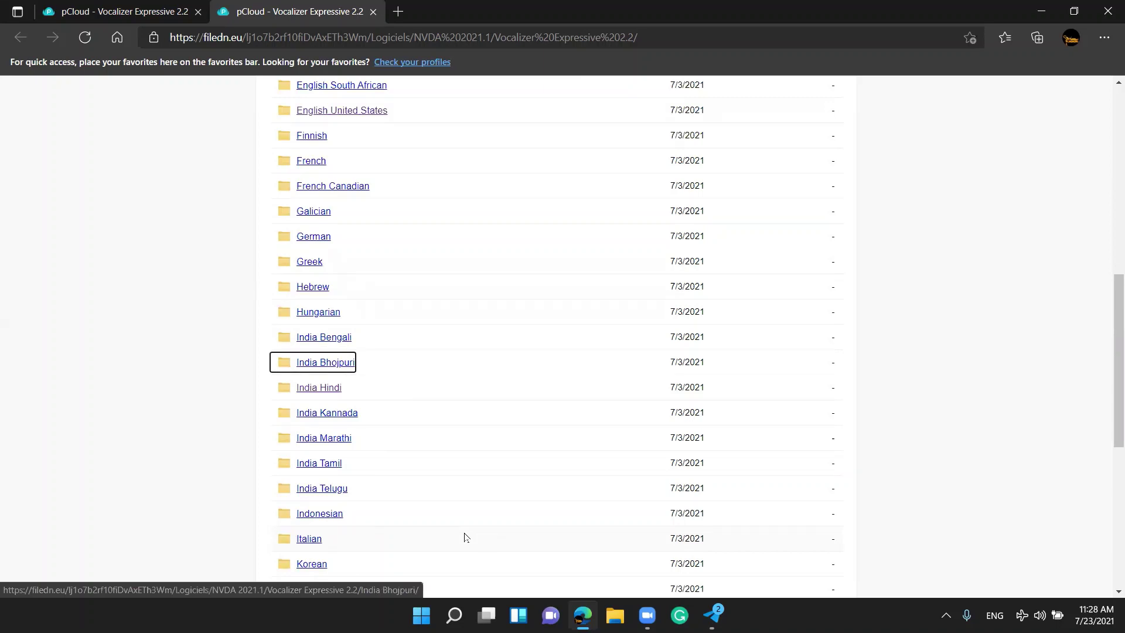
{"action": "key", "text": "Tab"}
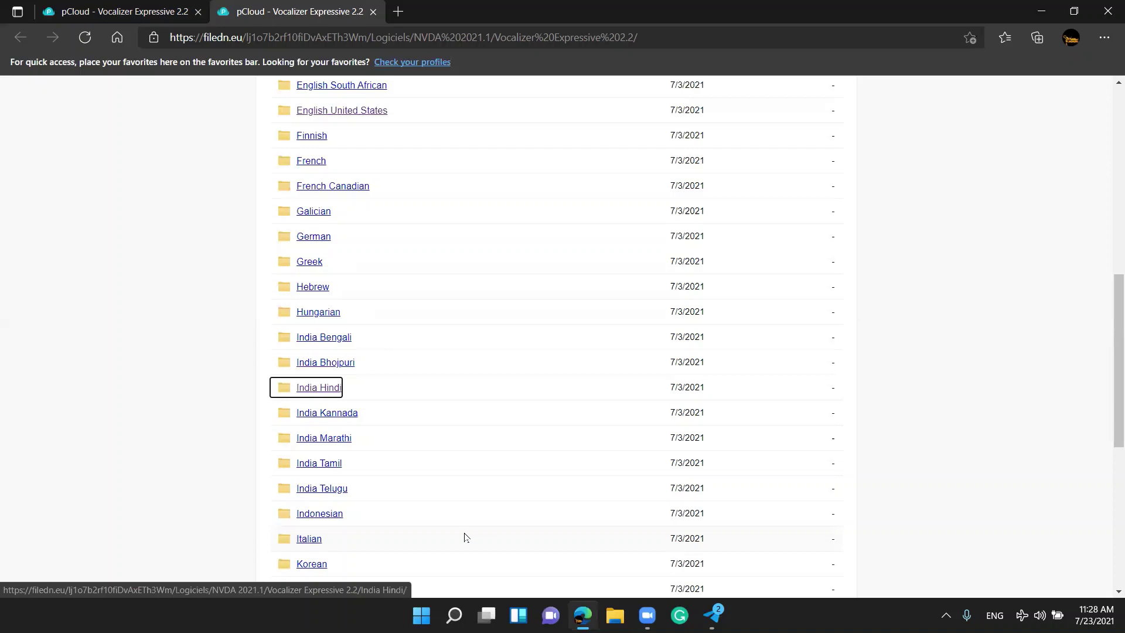
{"action": "key", "text": "Return"}
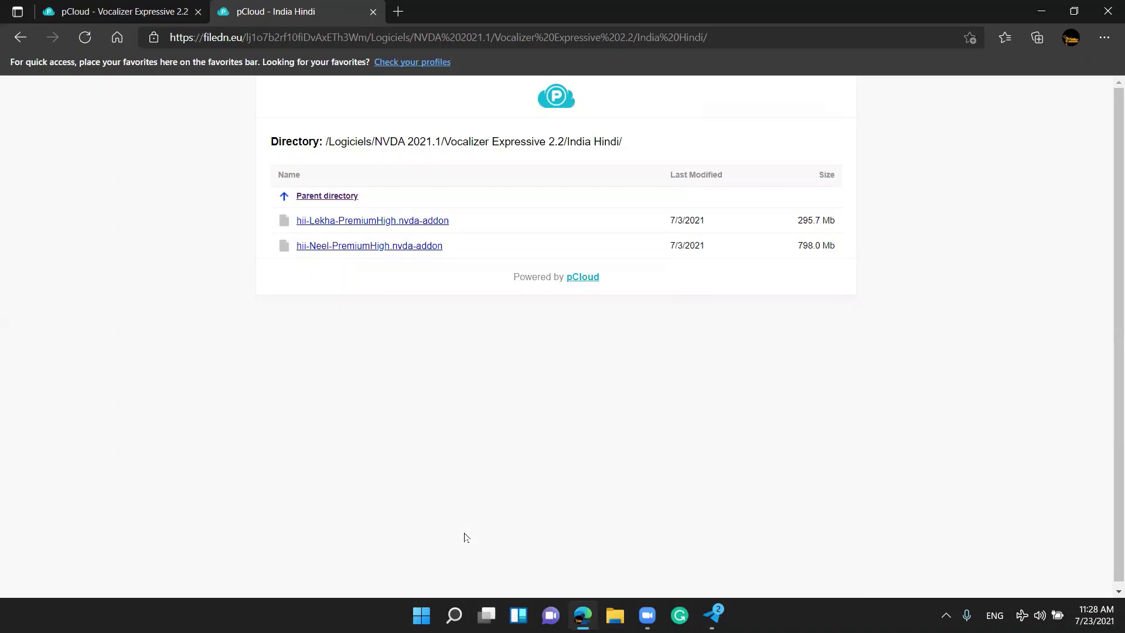
Go through the voice add-on files offered in the India Hindi folder
{"action": "key", "text": "Tab"}
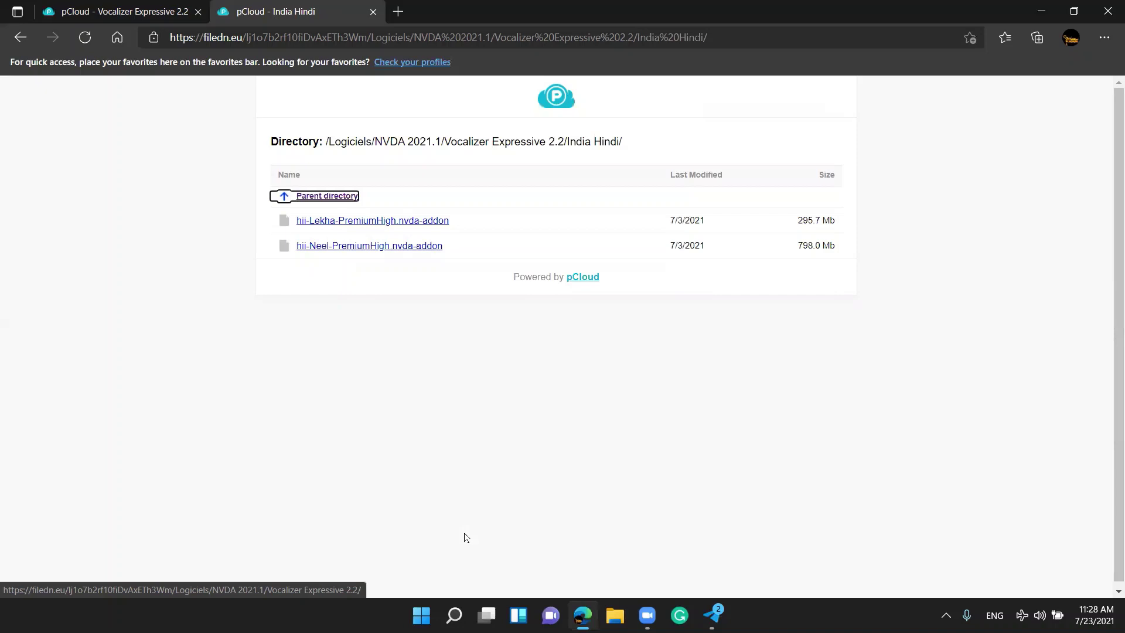
{"action": "key", "text": "Tab"}
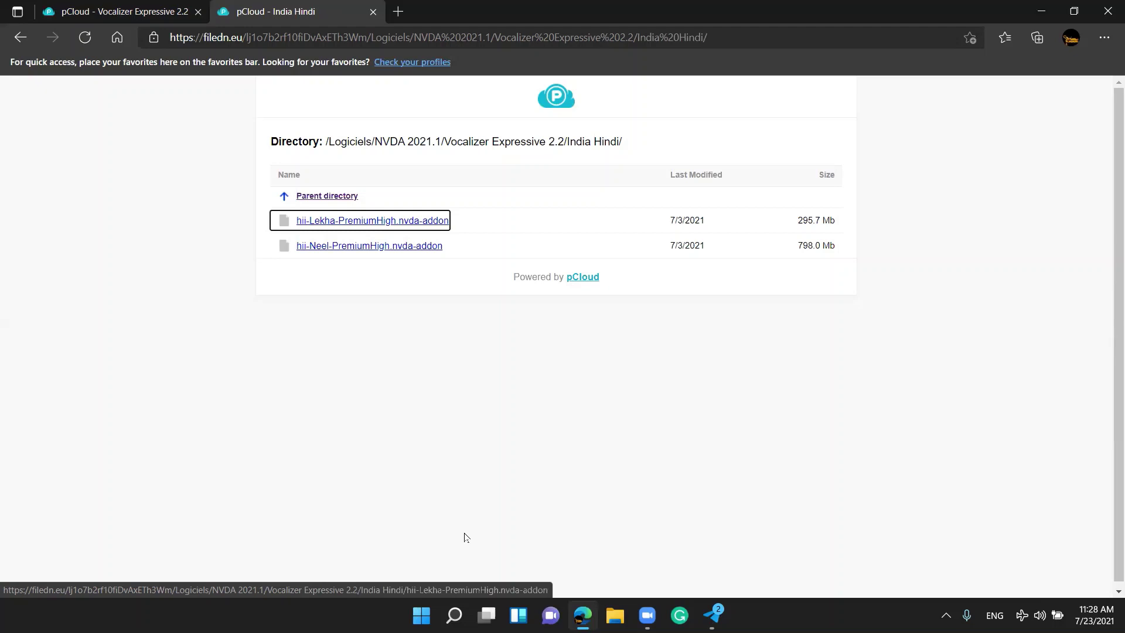
{"action": "key", "text": "Tab"}
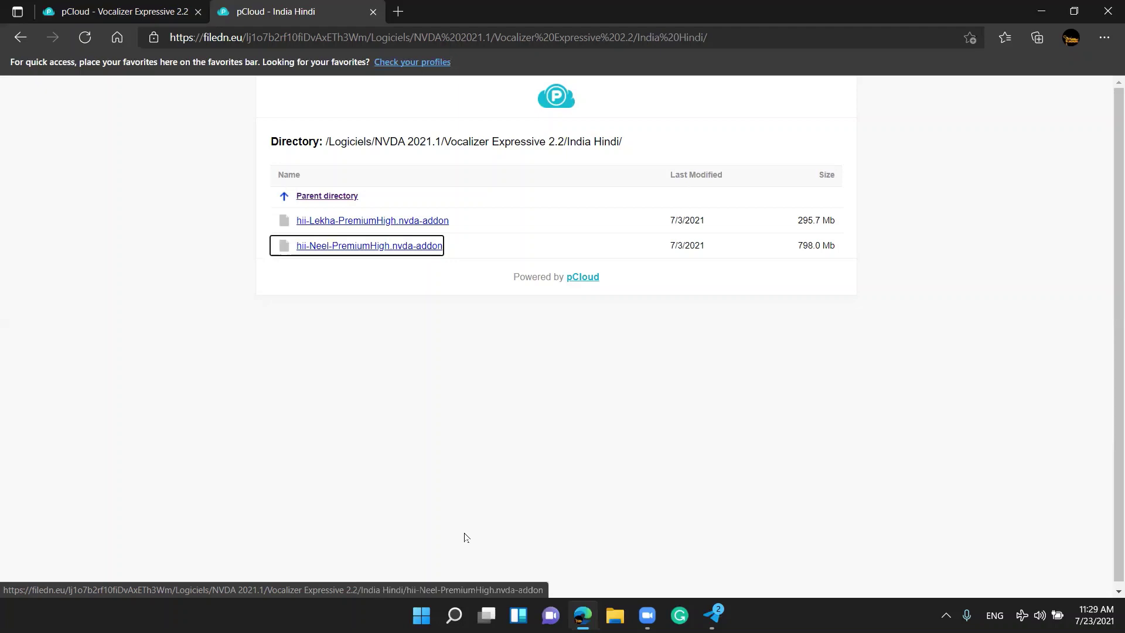
Return to the desktop, open the enu-Nathan-PremiumHigh add-on file, and put off the Windows update restart
{"action": "key", "text": "super+d"}
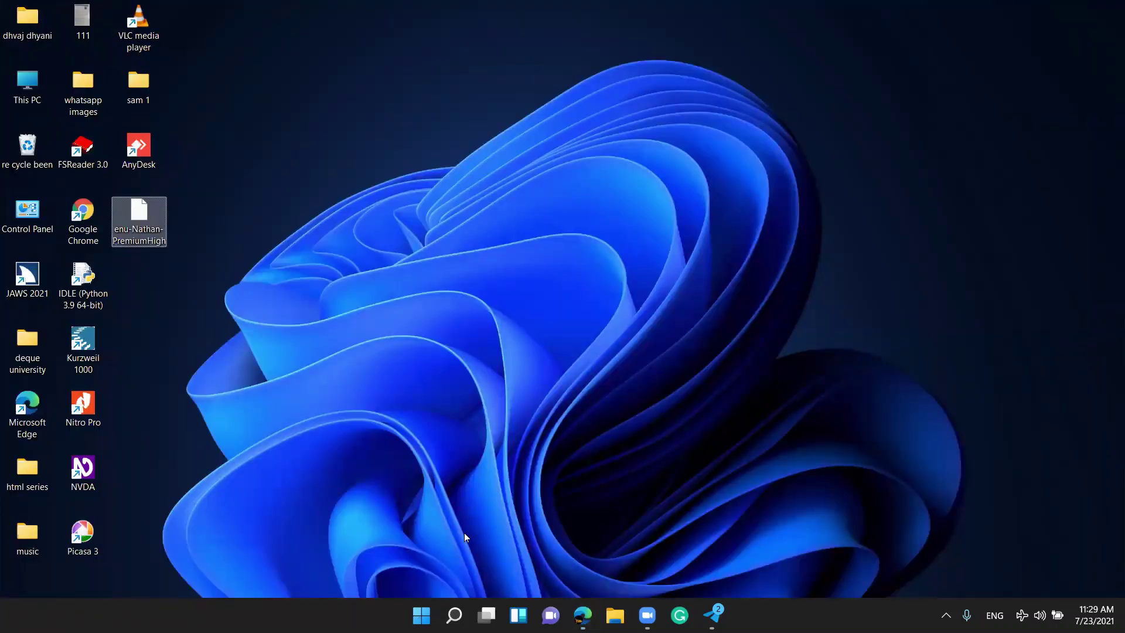
{"action": "key", "text": "Return"}
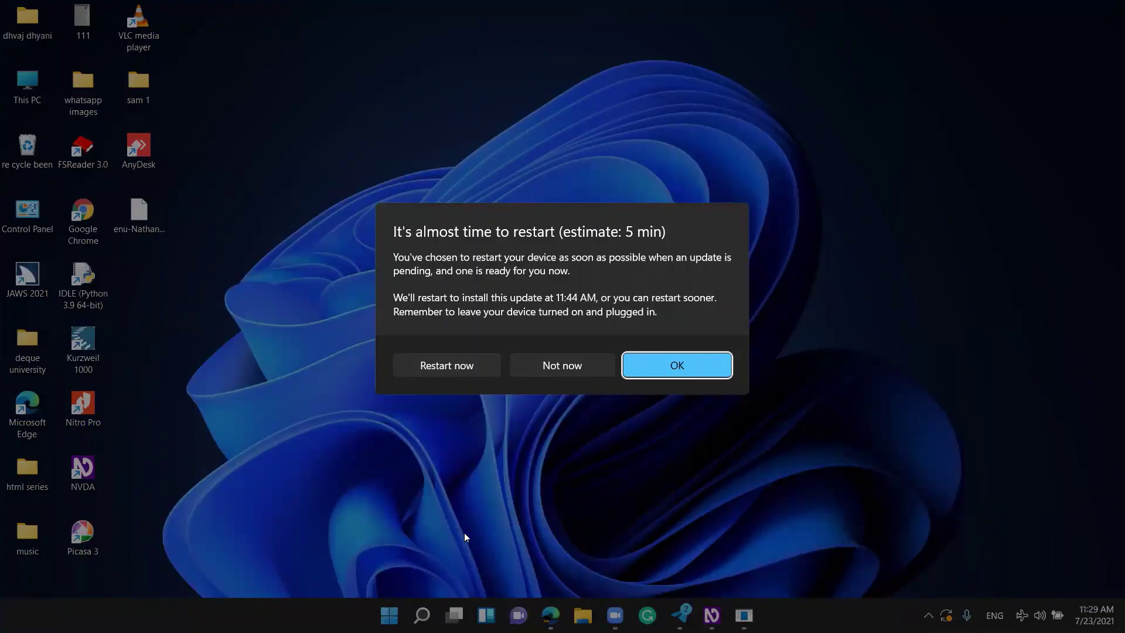
{"action": "key", "text": "Tab"}
{"action": "key", "text": "Tab"}
{"action": "key", "text": "space"}
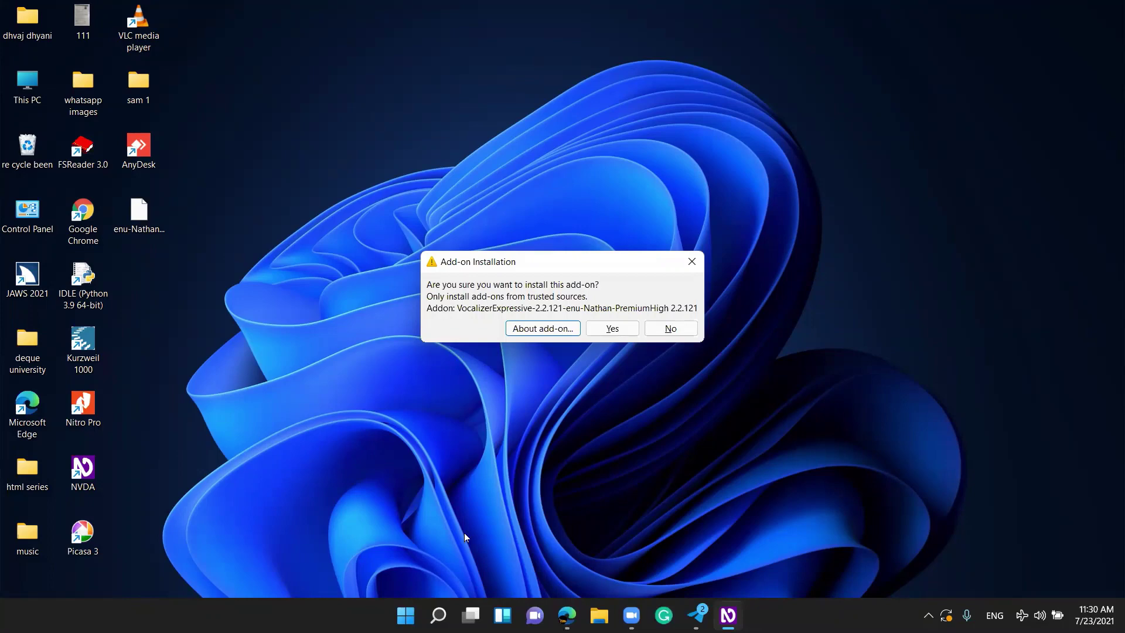
Approve installing the VocalizerExpressive enu-Nathan-PremiumHigh add-on and restart NVDA to apply it
{"action": "key", "text": "Tab"}
{"action": "key", "text": "Return"}
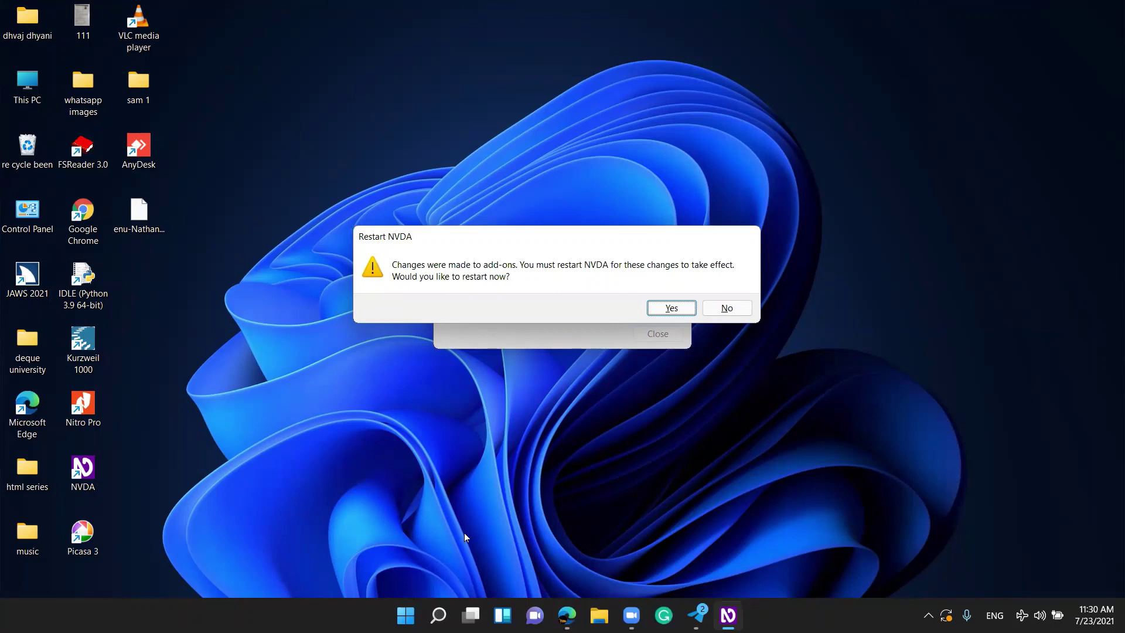
{"action": "key", "text": "Tab"}
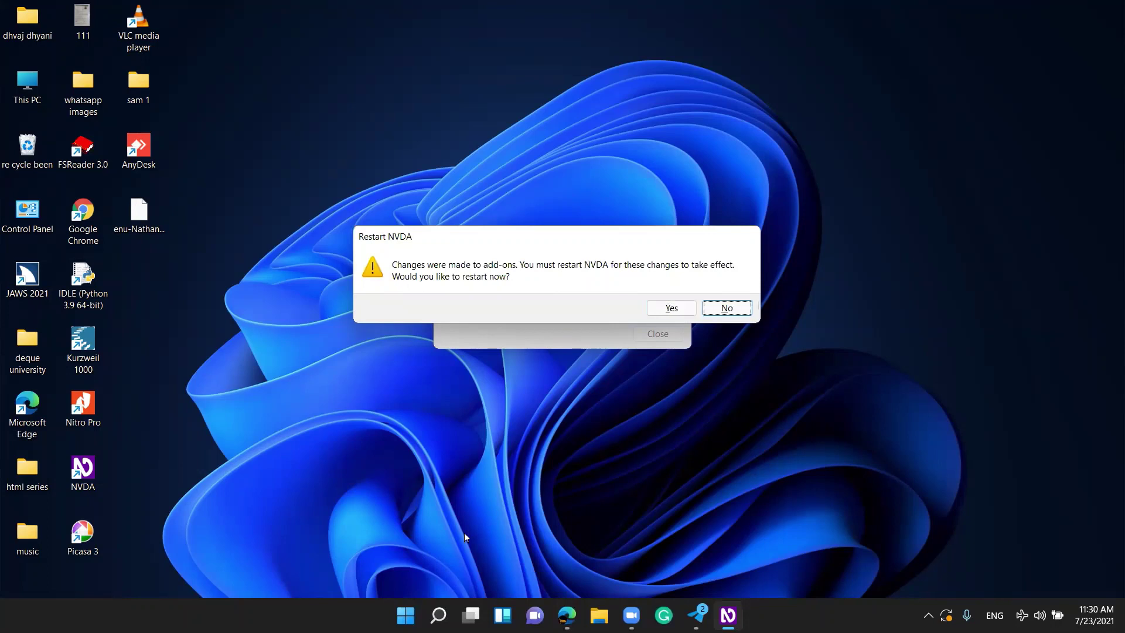
{"action": "key", "text": "shift+Tab"}
{"action": "key", "text": "Return"}
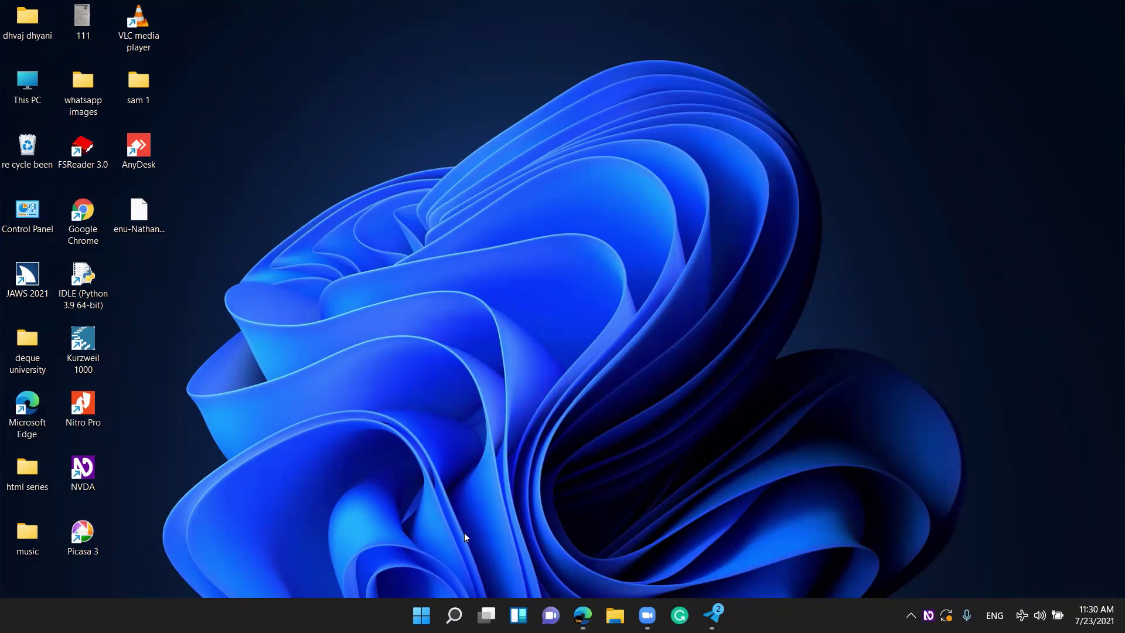
Switch NVDA's synthesizer to Nuance Vocalizer expressive 2.2
{"action": "key", "text": "e"}
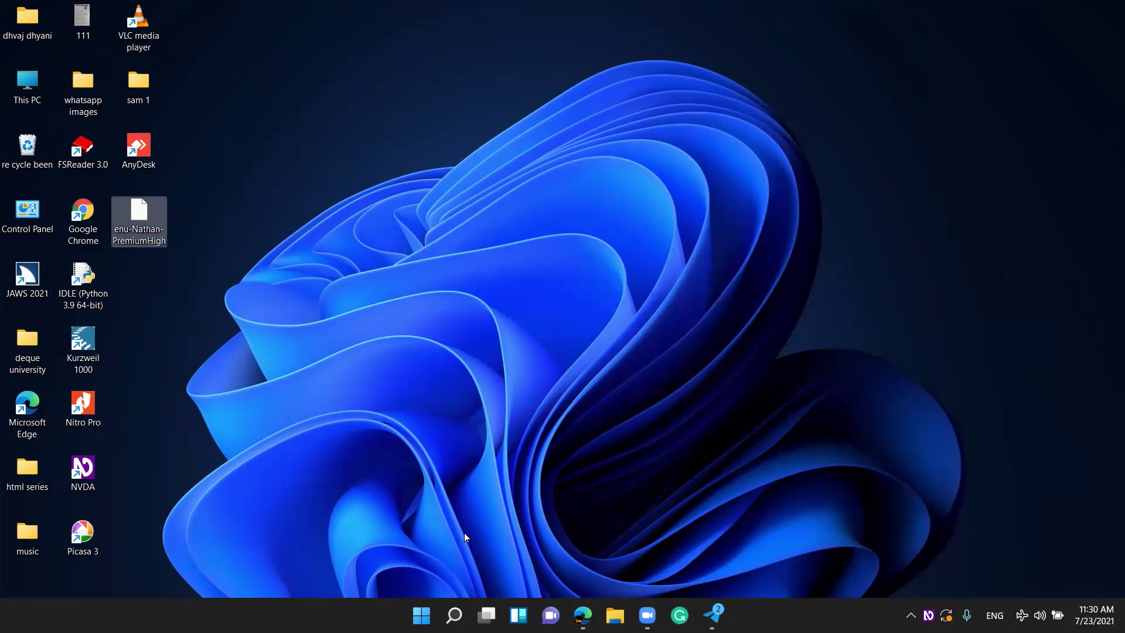
{"action": "key", "text": "F5"}
{"action": "key", "text": "ctrl+Insert+s"}
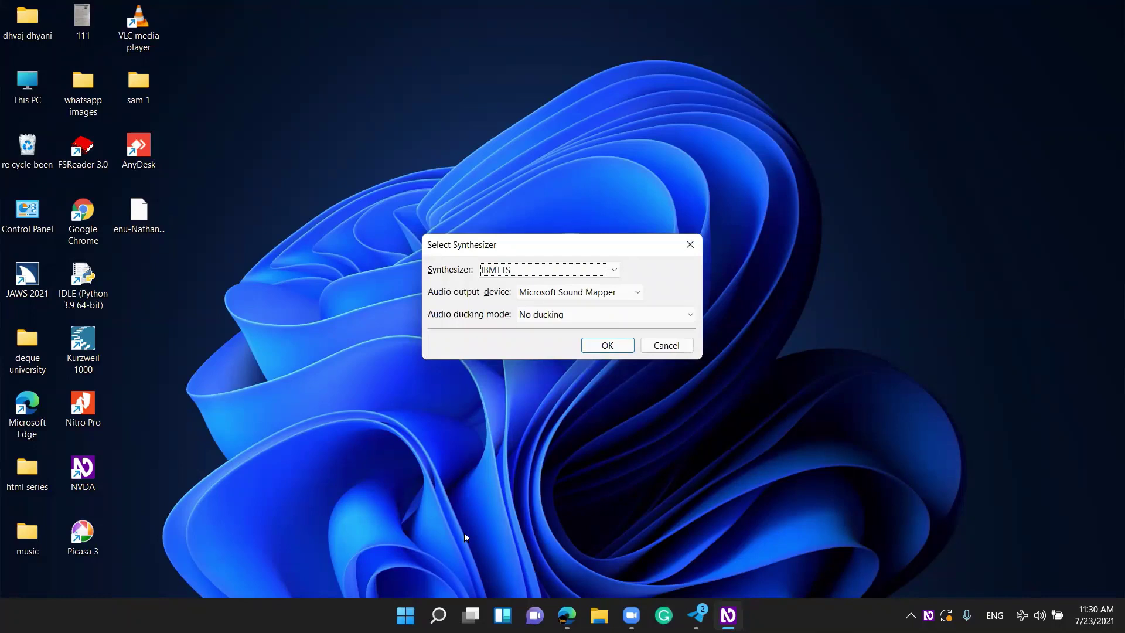
{"action": "key", "text": "Down"}
{"action": "key", "text": "Down"}
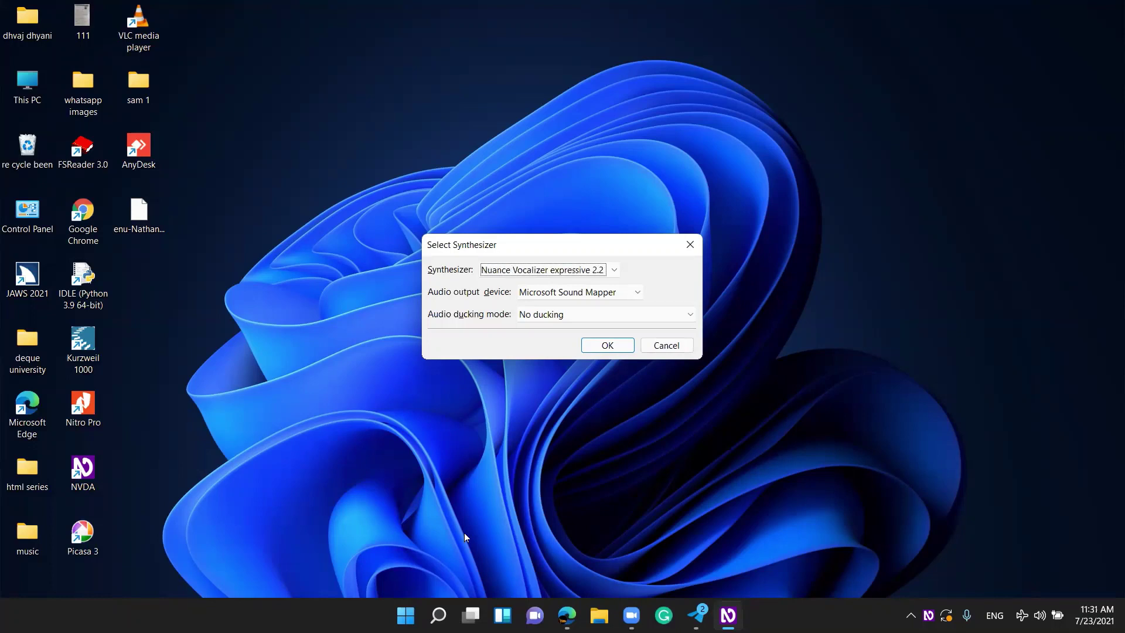
{"action": "key", "text": "Return"}
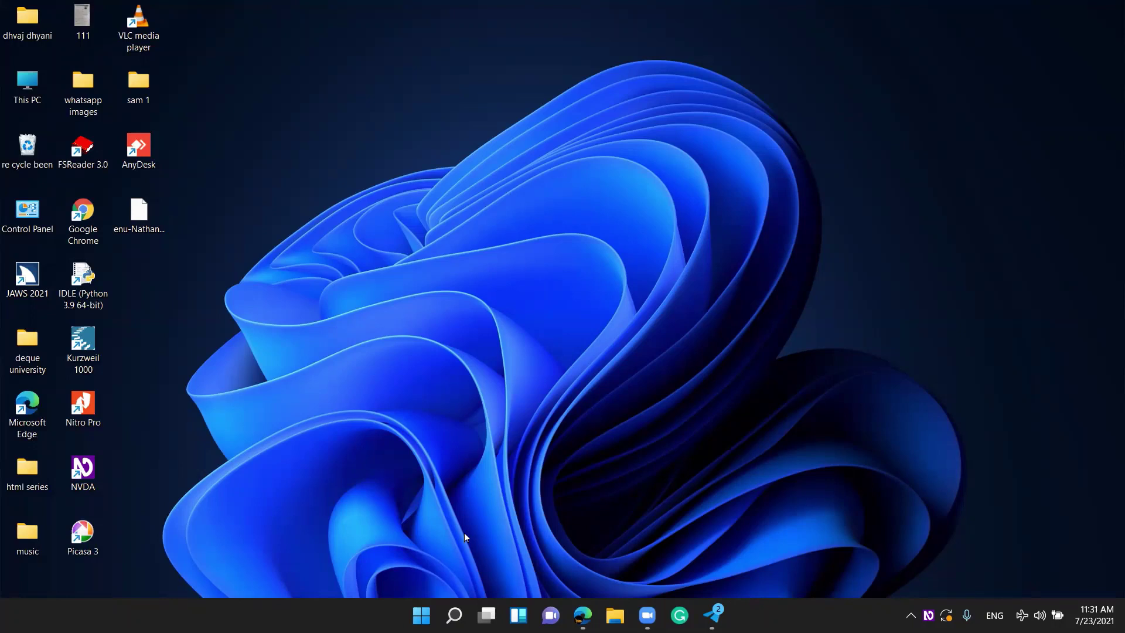
{"action": "key", "text": "e"}
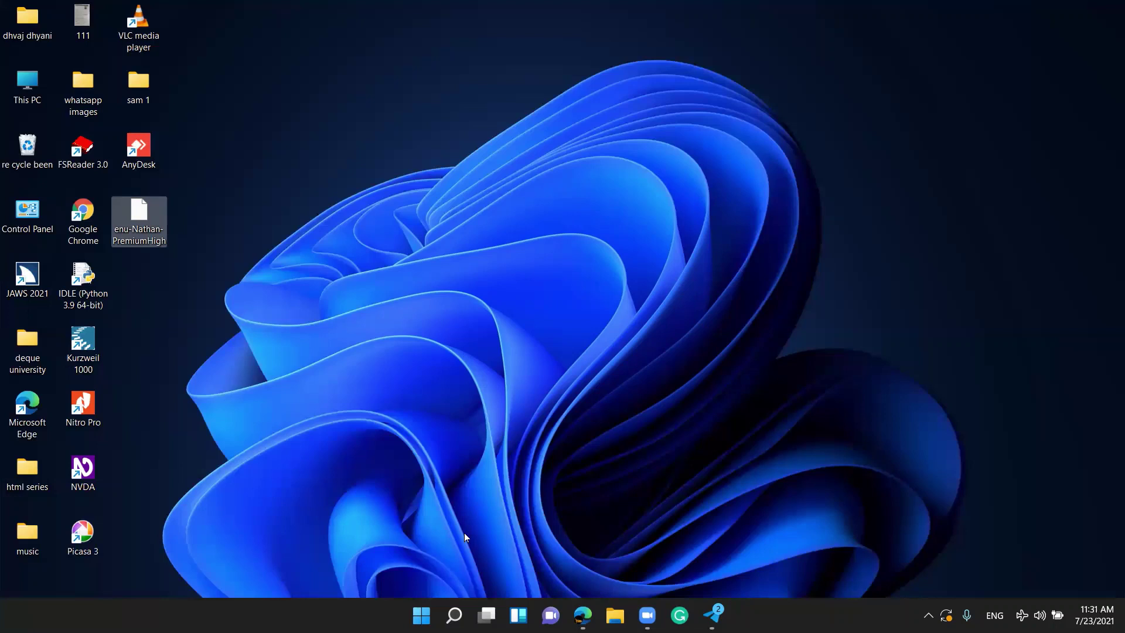
{"action": "key", "text": "ctrl+Insert+b"}
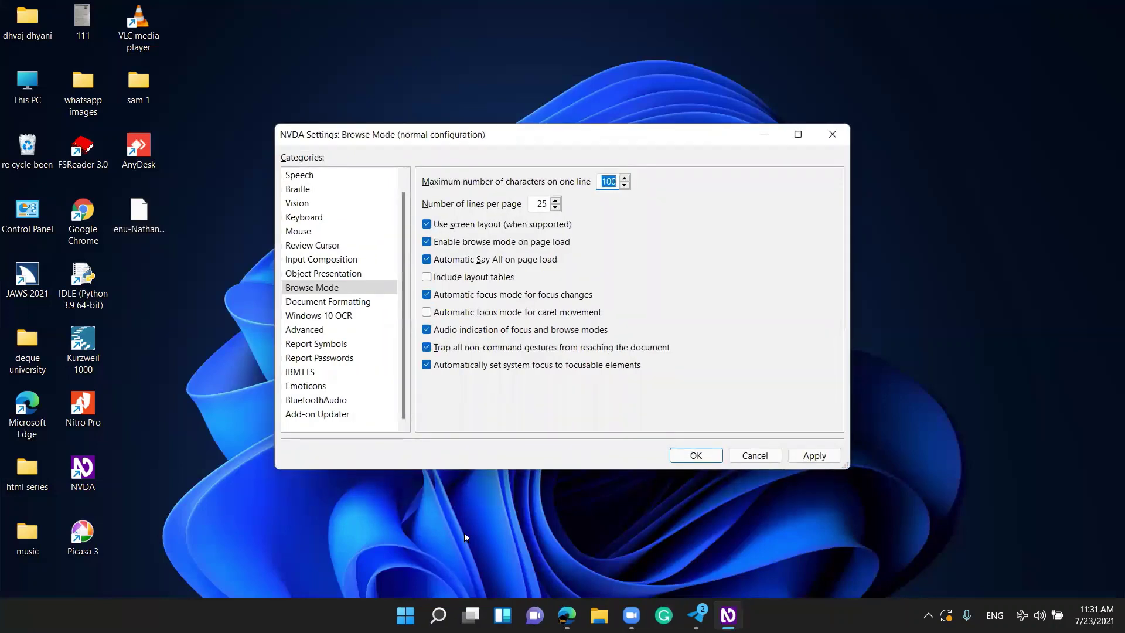
{"action": "key", "text": "Escape"}
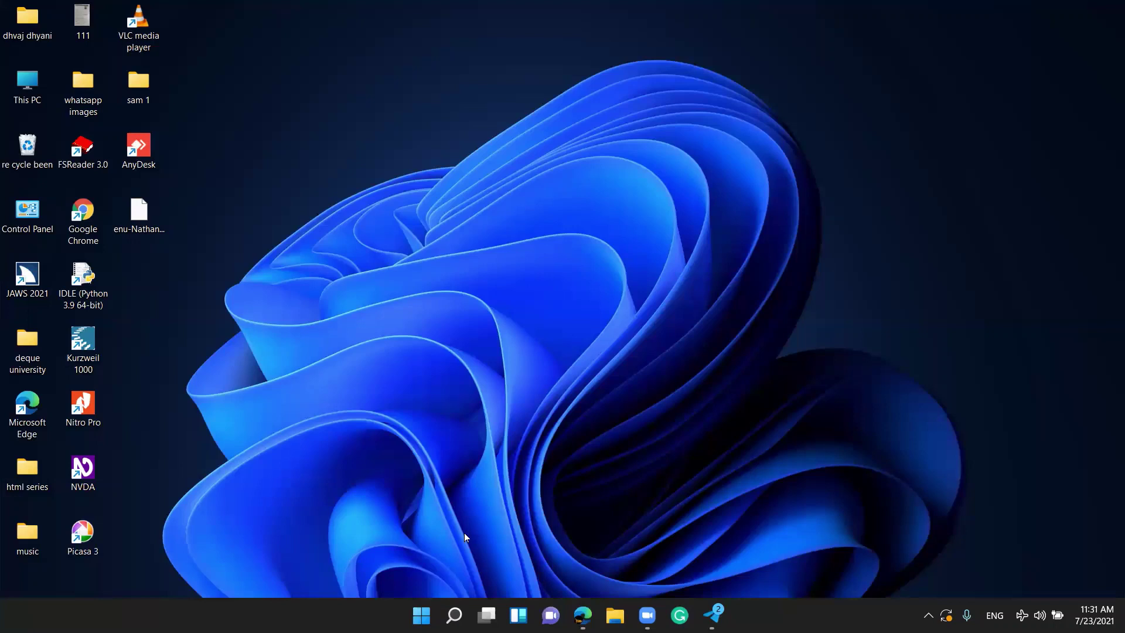
Open NVDA's speech settings and choose the Nathan - English (United States) voice
{"action": "key", "text": "ctrl+Insert+v"}
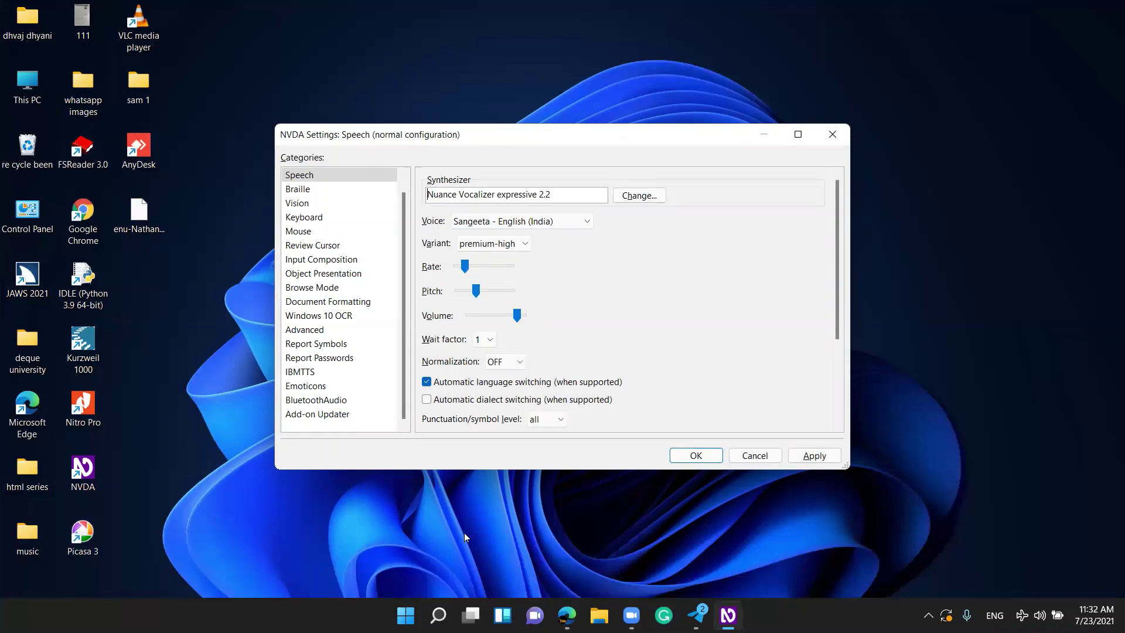
{"action": "key", "text": "Tab"}
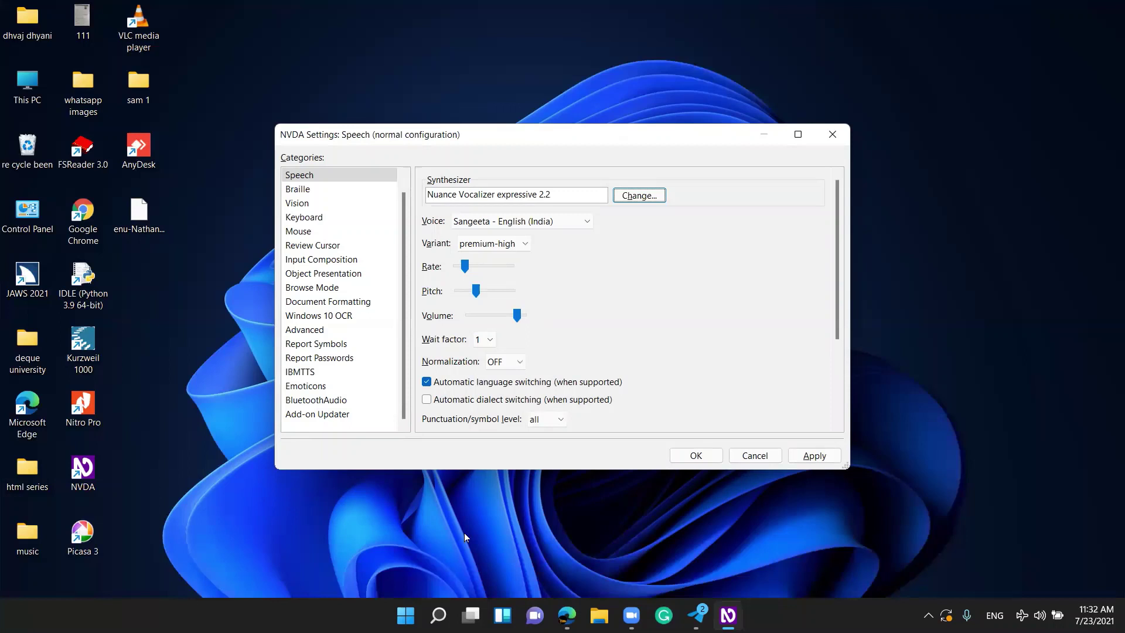
{"action": "key", "text": "Tab"}
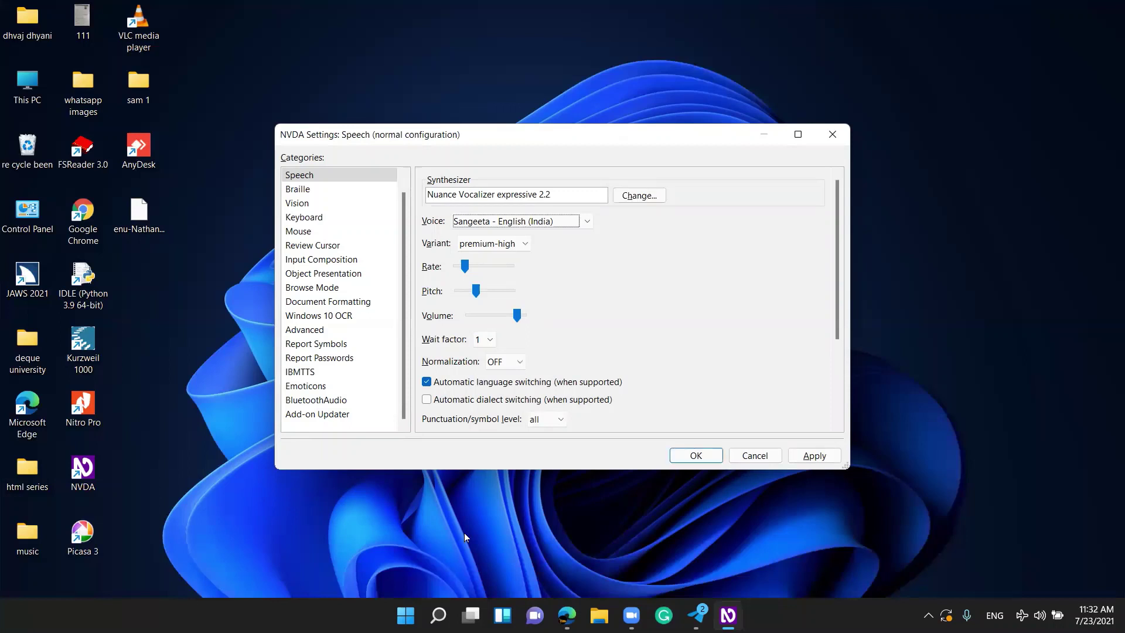
{"action": "key", "text": "Down"}
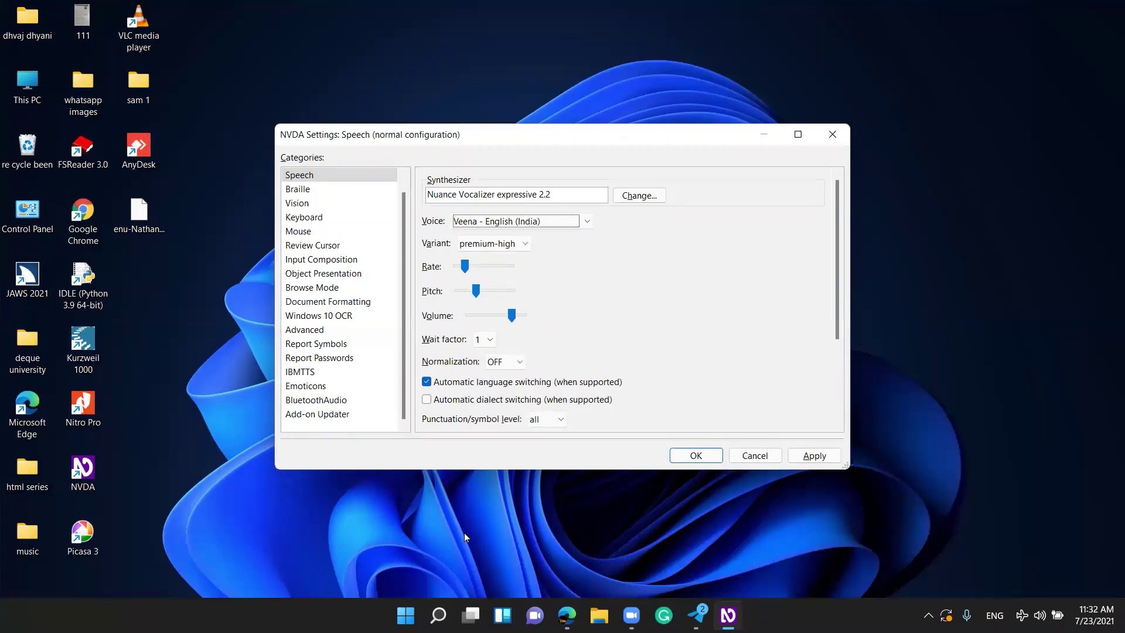
{"action": "key", "text": "Down"}
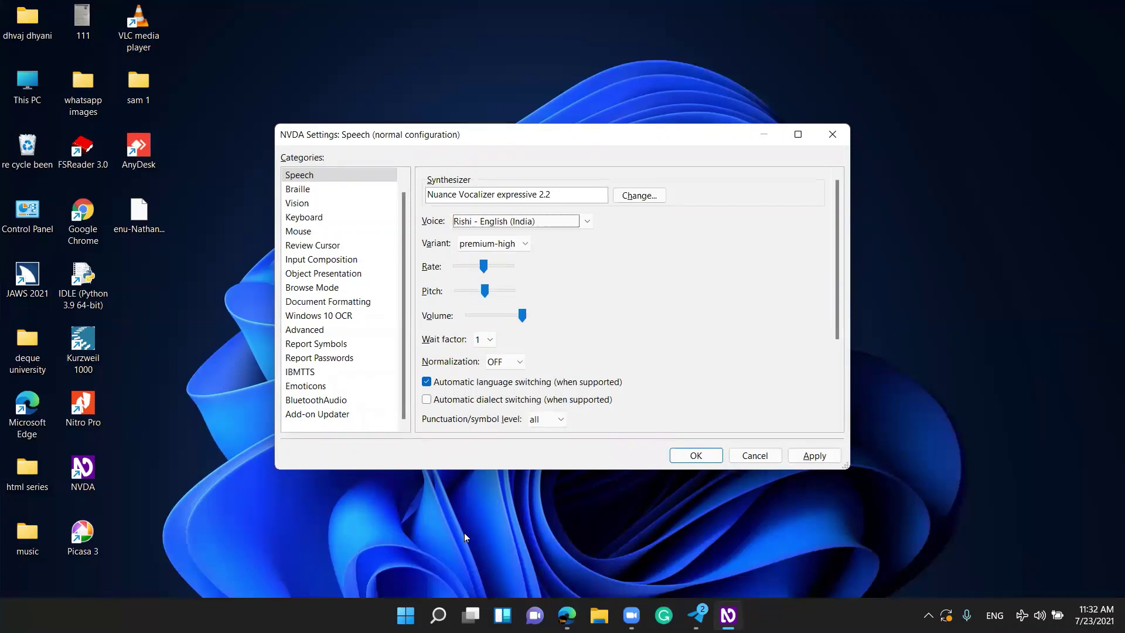
{"action": "key", "text": "Down"}
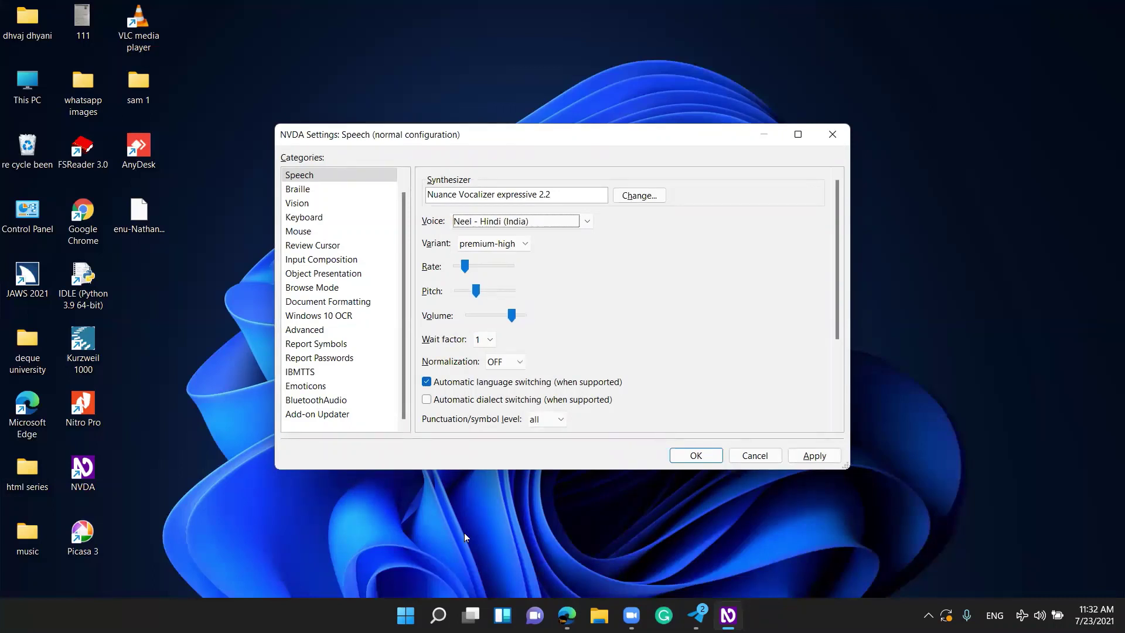
{"action": "key", "text": "Up"}
{"action": "key", "text": "Up"}
{"action": "key", "text": "Down"}
{"action": "key", "text": "Down"}
{"action": "key", "text": "Down"}
{"action": "key", "text": "Down"}
Raise the Nathan voice's rate and pitch slightly, keeping the premium-high variant
{"action": "key", "text": "Tab"}
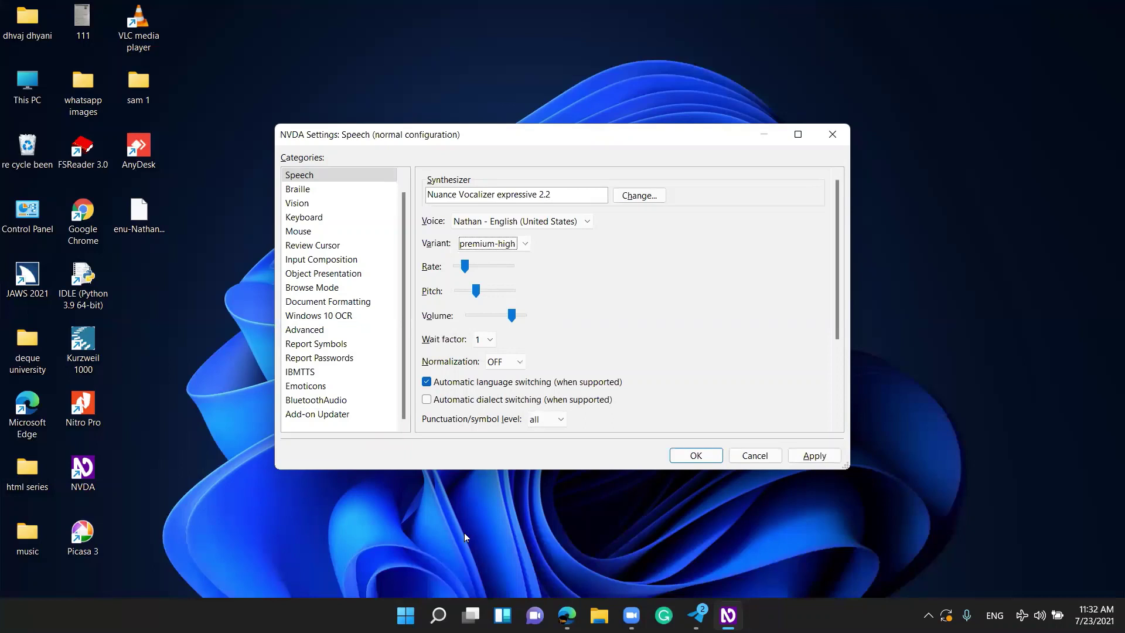
{"action": "key", "text": "Tab"}
{"action": "key", "text": "Right"}
{"action": "key", "text": "Right"}
{"action": "key", "text": "Tab"}
{"action": "key", "text": "Left"}
{"action": "key", "text": "Left"}
{"action": "key", "text": "Right"}
{"action": "key", "text": "Right"}
{"action": "key", "text": "Right"}
{"action": "key", "text": "Right"}
{"action": "key", "text": "Right"}
{"action": "key", "text": "Right"}
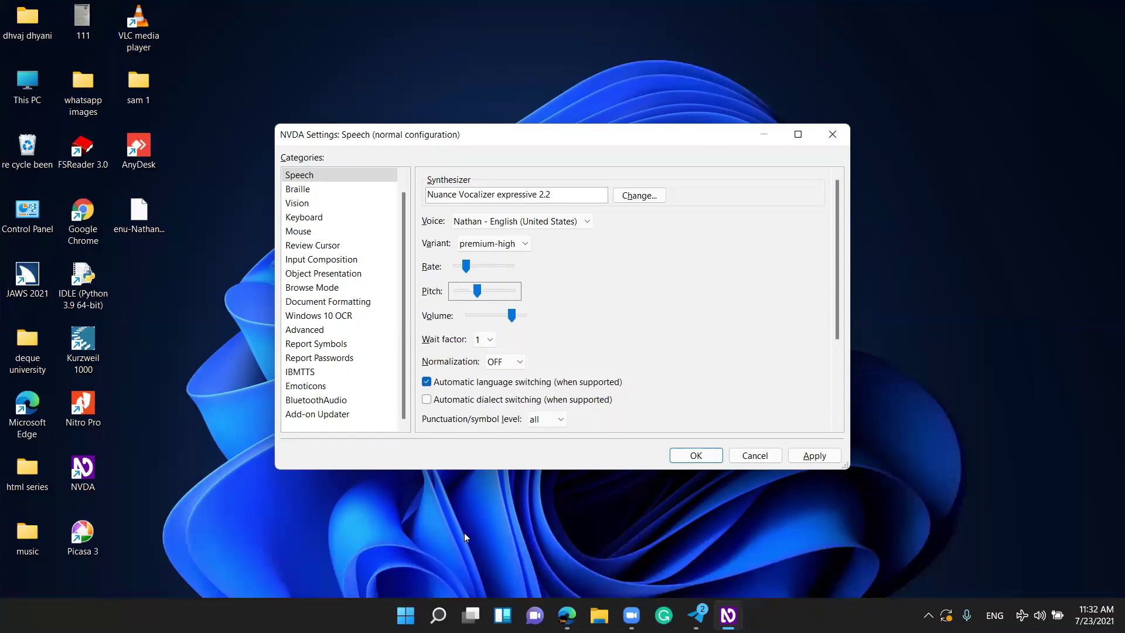
{"action": "key", "text": "Right"}
Go through the volume, wait factor, normalization, and automatic language and dialect switching options
{"action": "key", "text": "Tab"}
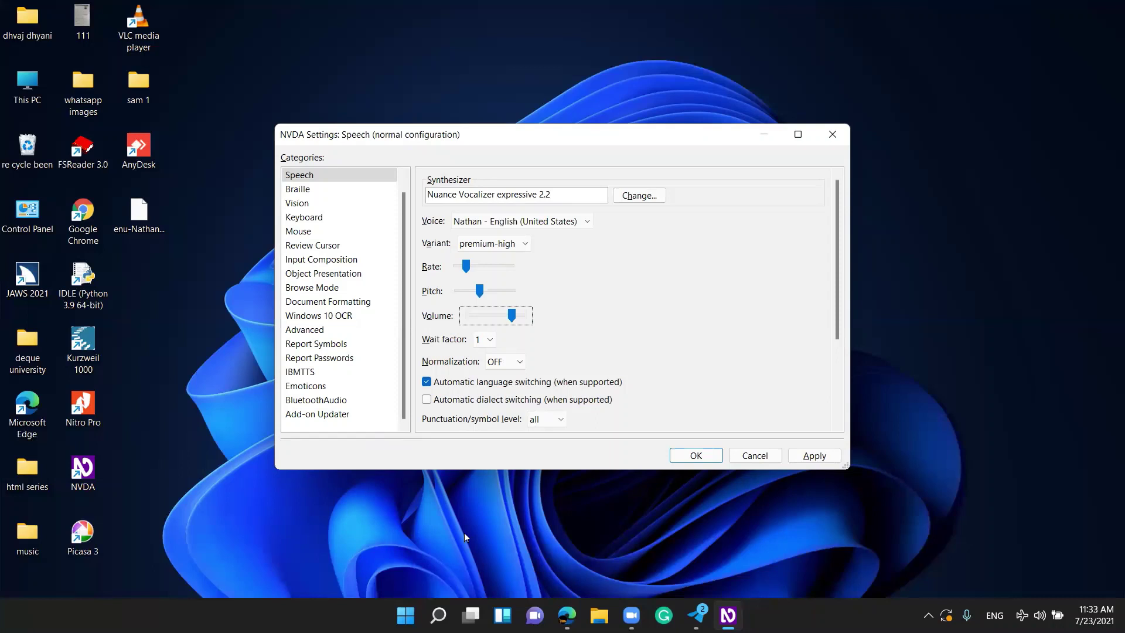
{"action": "key", "text": "Tab"}
{"action": "key", "text": "Tab"}
{"action": "key", "text": "Down"}
{"action": "key", "text": "Up"}
{"action": "key", "text": "Tab"}
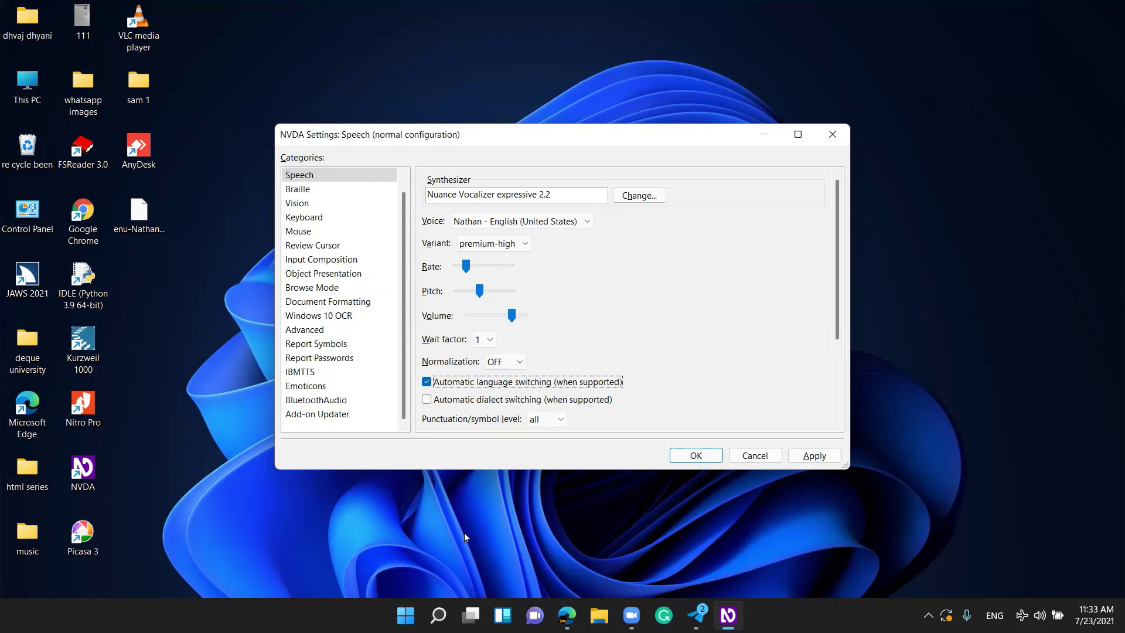
{"action": "key", "text": "Tab"}
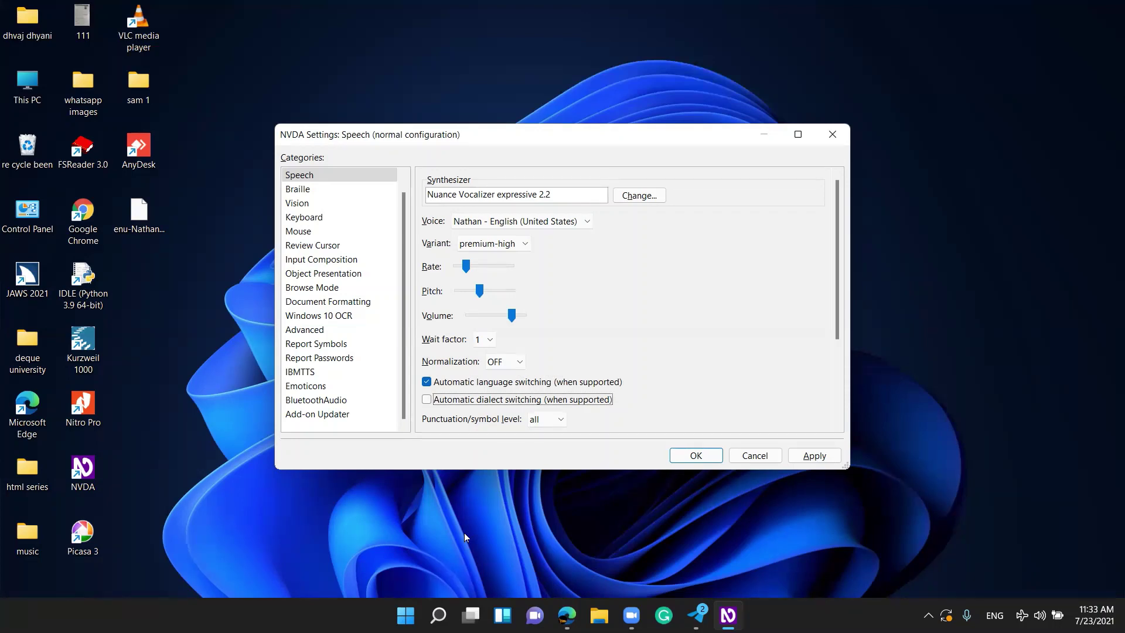
Set the punctuation/symbol level to none
{"action": "key", "text": "Tab"}
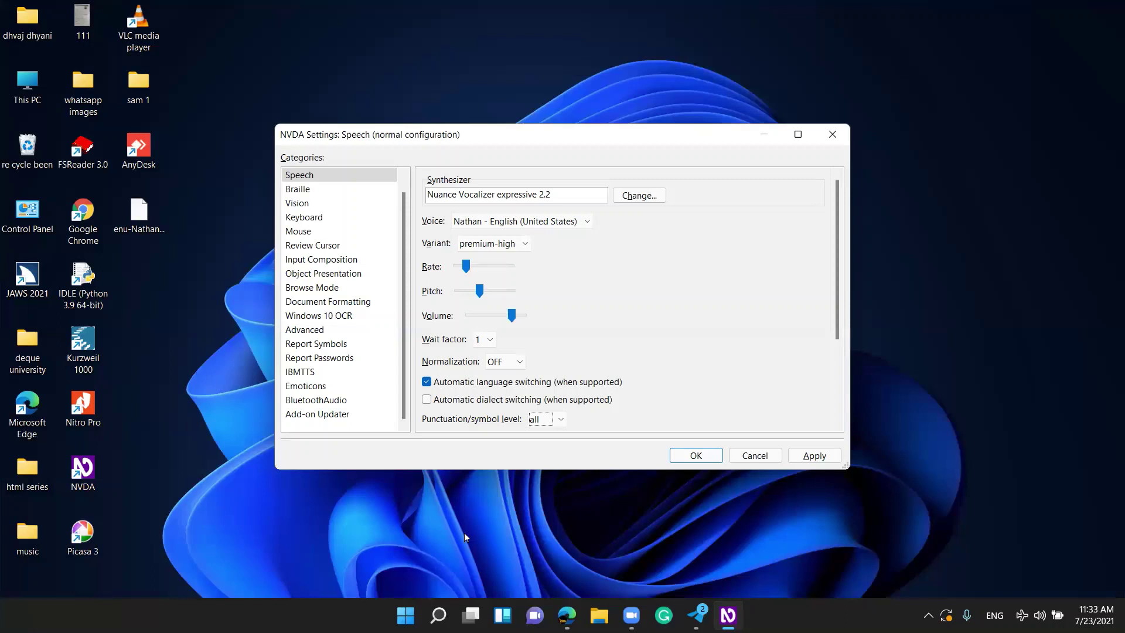
{"action": "key", "text": "Up"}
{"action": "key", "text": "Up"}
{"action": "key", "text": "Up"}
Go through the remaining speech options, from trusting the voice's language to capitals handling and spelling functionality
{"action": "key", "text": "Tab"}
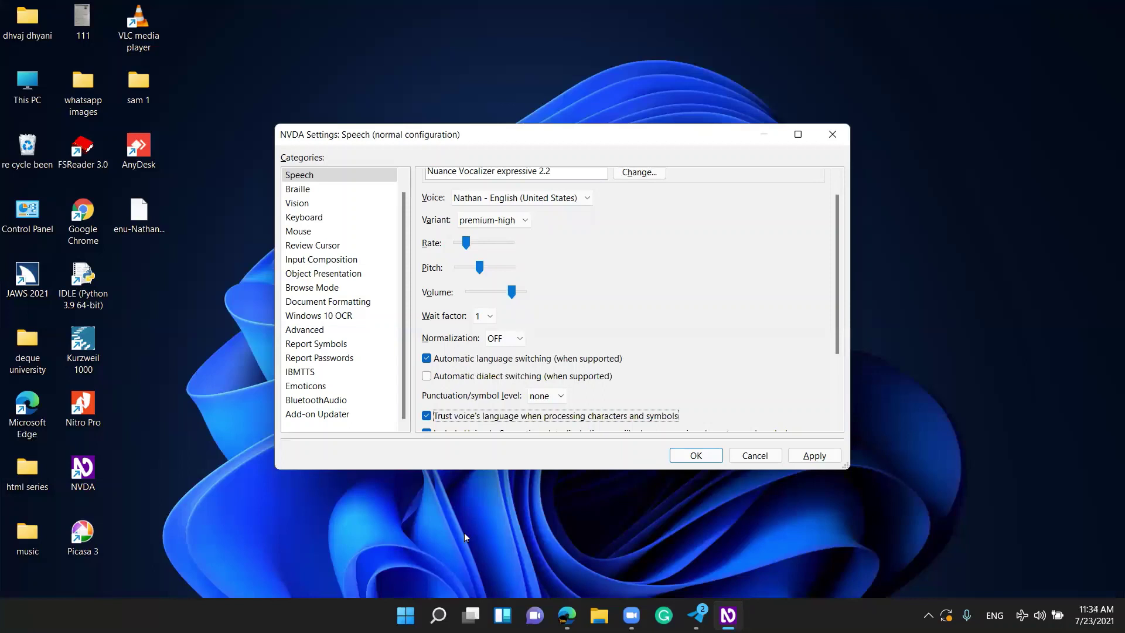
{"action": "key", "text": "Tab"}
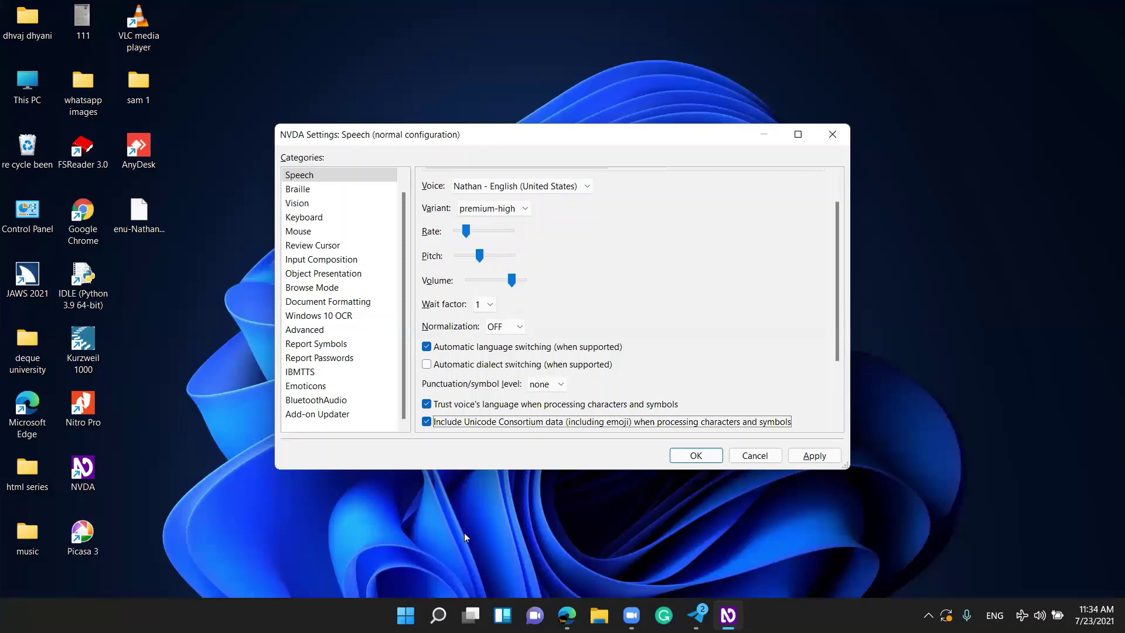
{"action": "key", "text": "Tab"}
{"action": "key", "text": "Tab"}
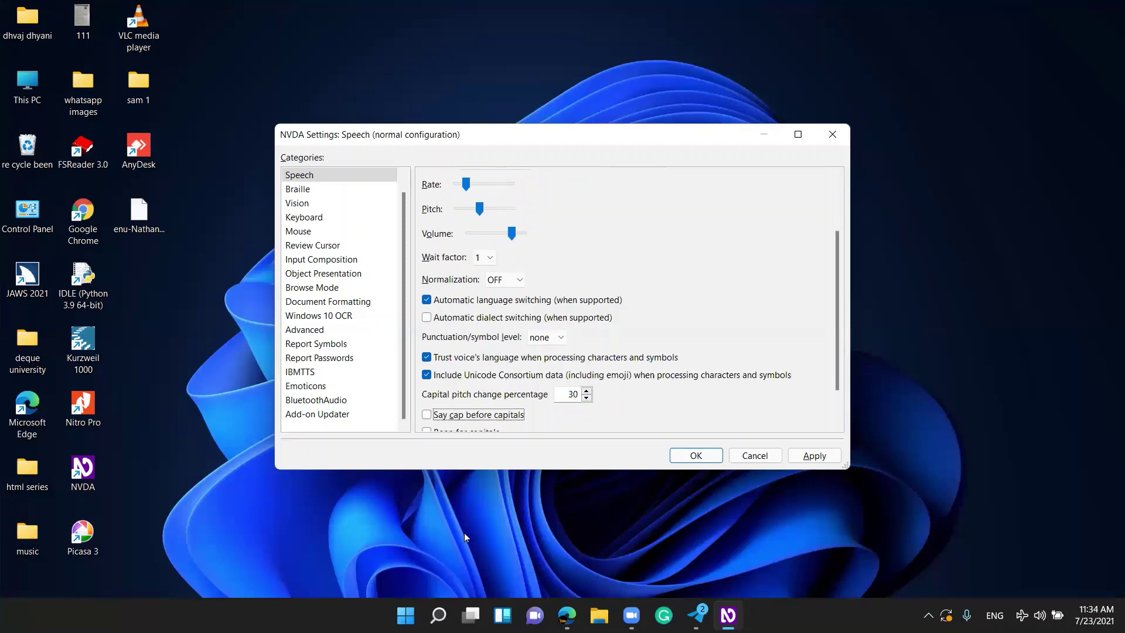
{"action": "key", "text": "Tab"}
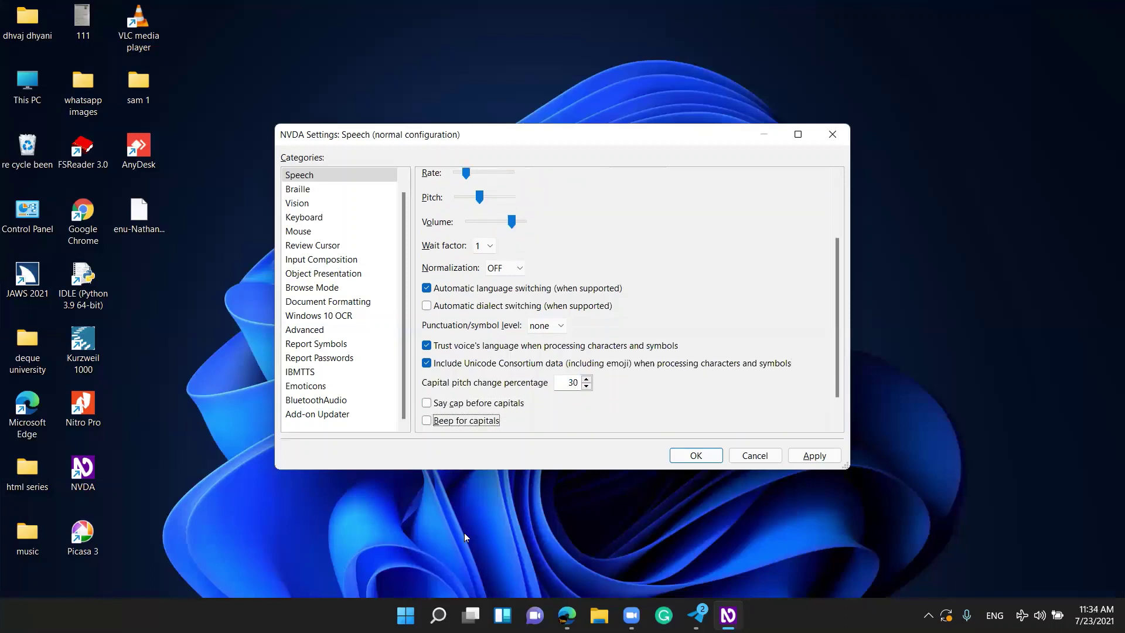
{"action": "key", "text": "Tab"}
{"action": "key", "text": "Tab"}
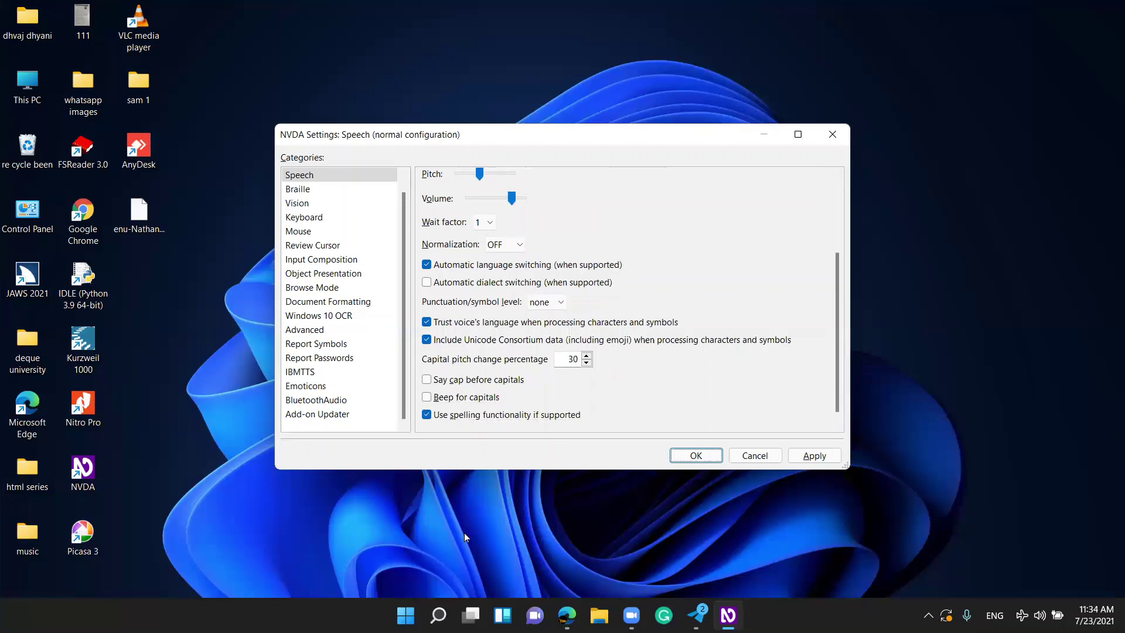
{"action": "key", "text": "shift+Tab"}
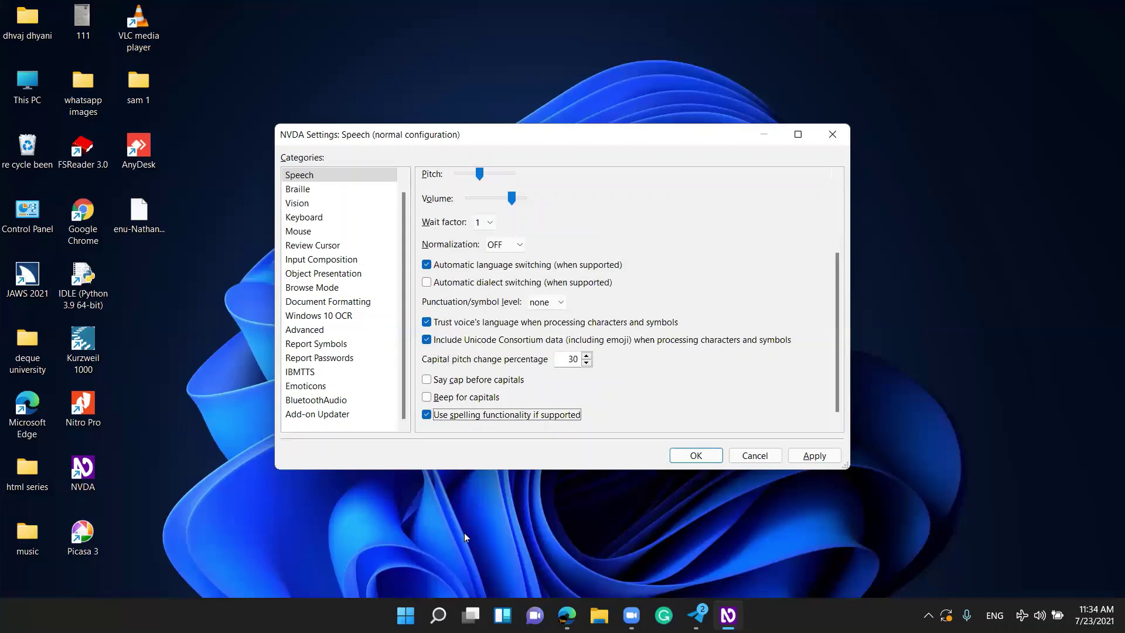
{"action": "key", "text": "Tab"}
{"action": "key", "text": "Tab"}
{"action": "key", "text": "Tab"}
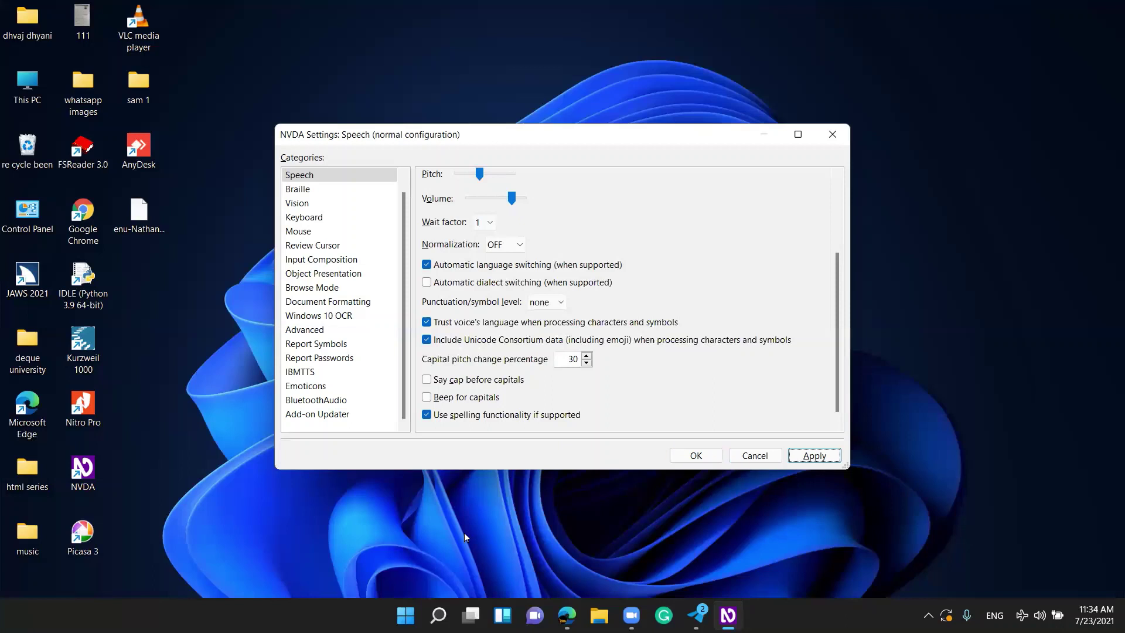
{"action": "key", "text": "Tab"}
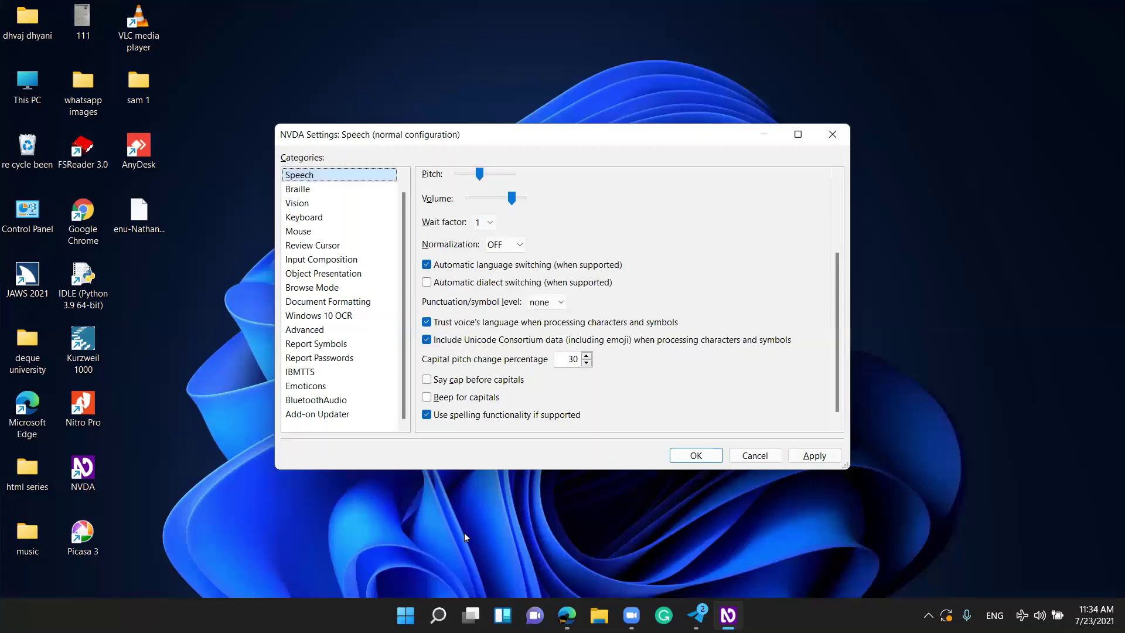
Save the speech settings and close the NVDA settings dialog
{"action": "key", "text": "shift+Tab"}
{"action": "key", "text": "shift+Tab"}
{"action": "key", "text": "shift+Tab"}
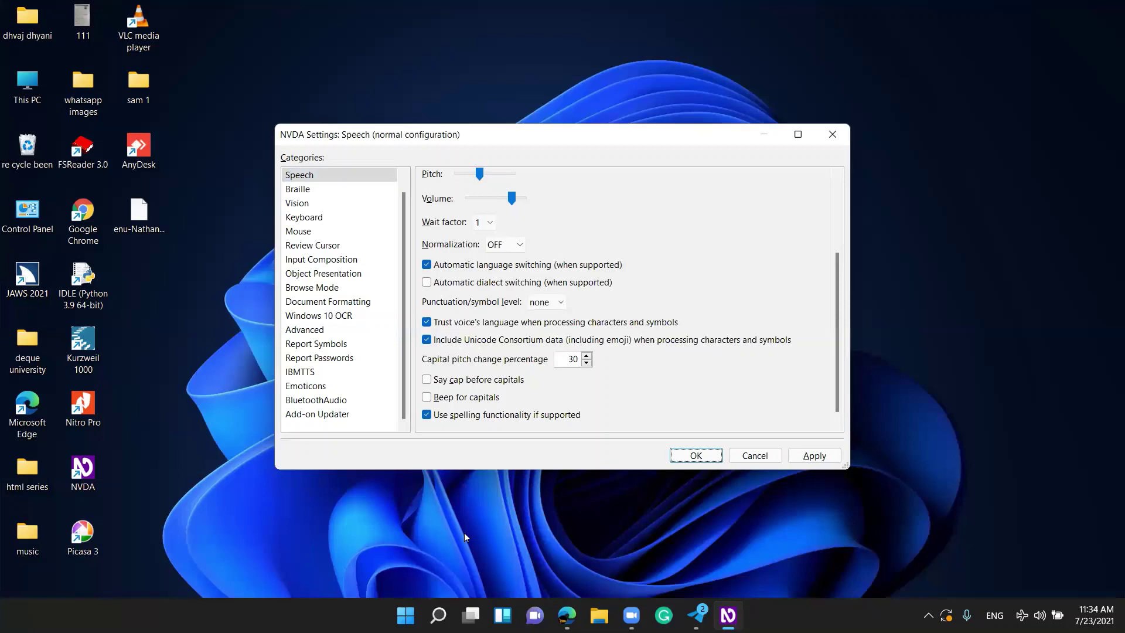
{"action": "key", "text": "Return"}
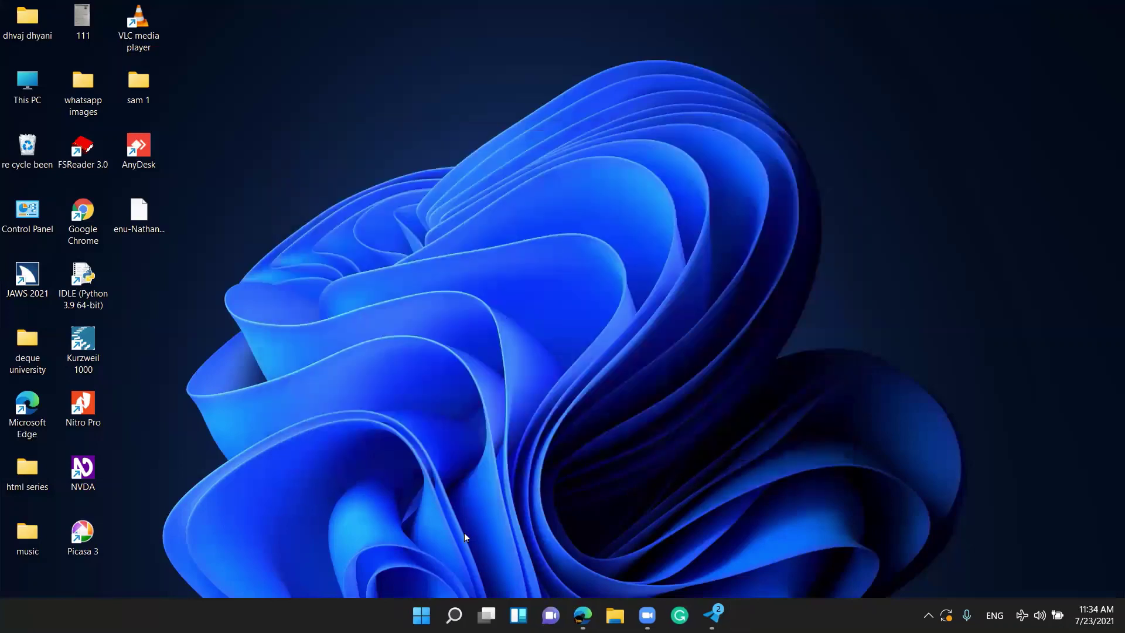
{"action": "key", "text": "super"}
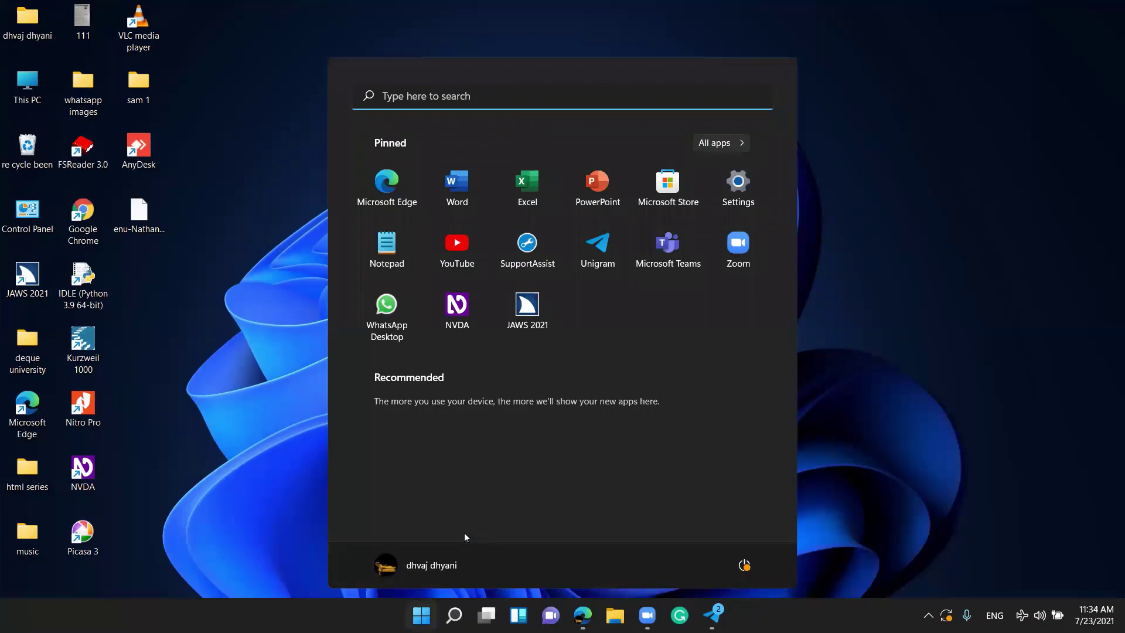
{"action": "key", "text": "Escape"}
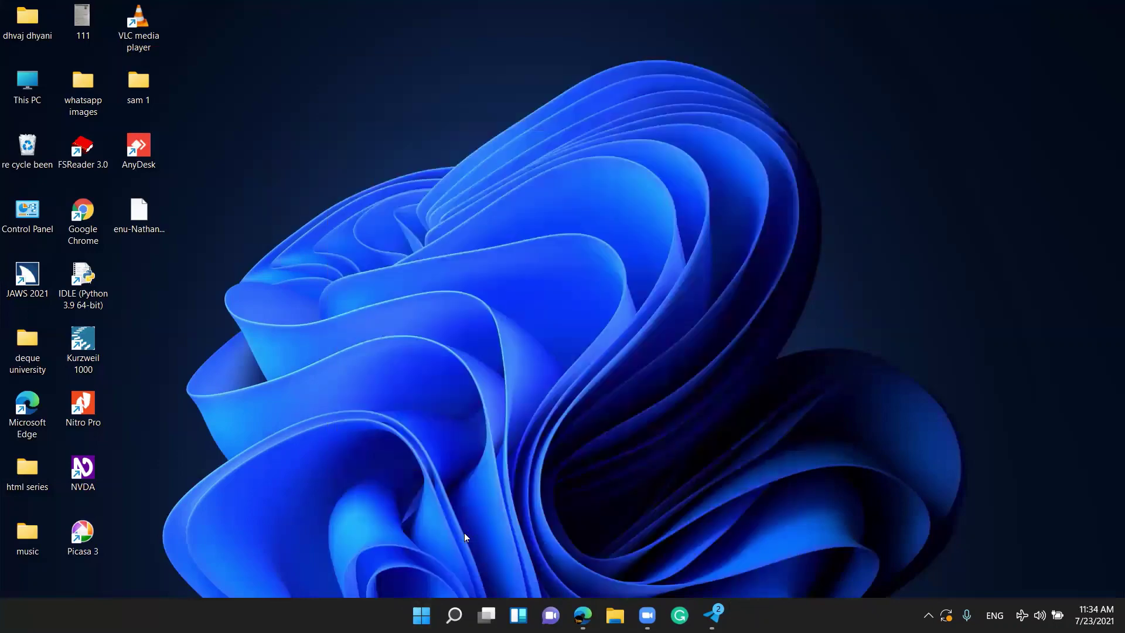
{"action": "key", "text": "super"}
{"action": "key", "text": "Escape"}
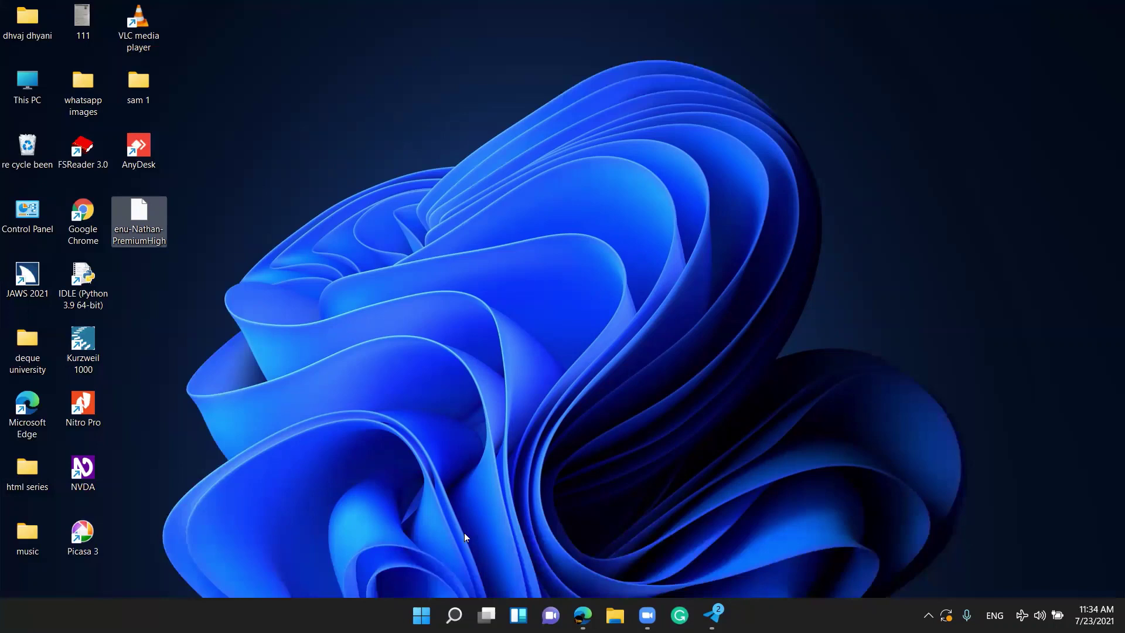
Switch NVDA's synthesizer to Microsoft Speech API version 4
{"action": "key", "text": "ctrl+Insert+s"}
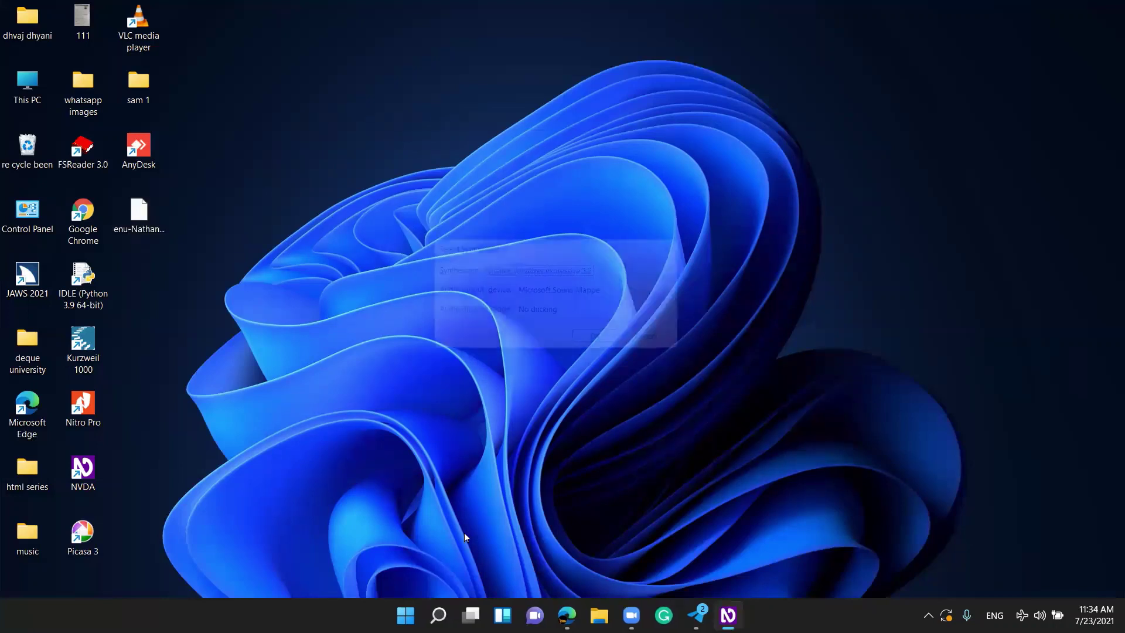
{"action": "key", "text": "Up"}
{"action": "key", "text": "Up"}
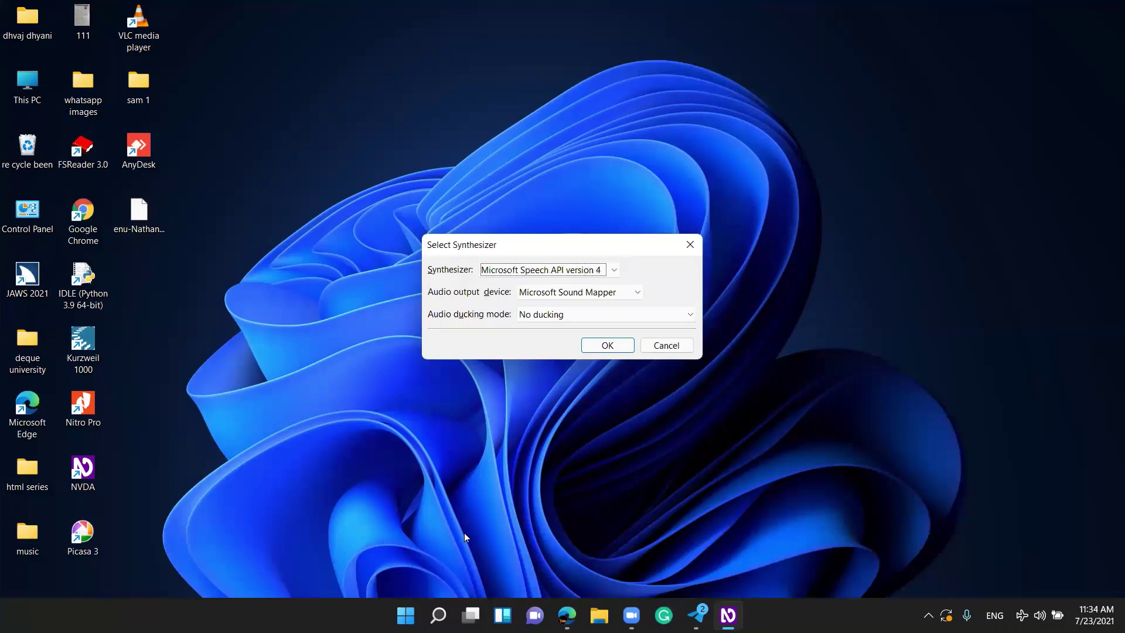
{"action": "key", "text": "Return"}
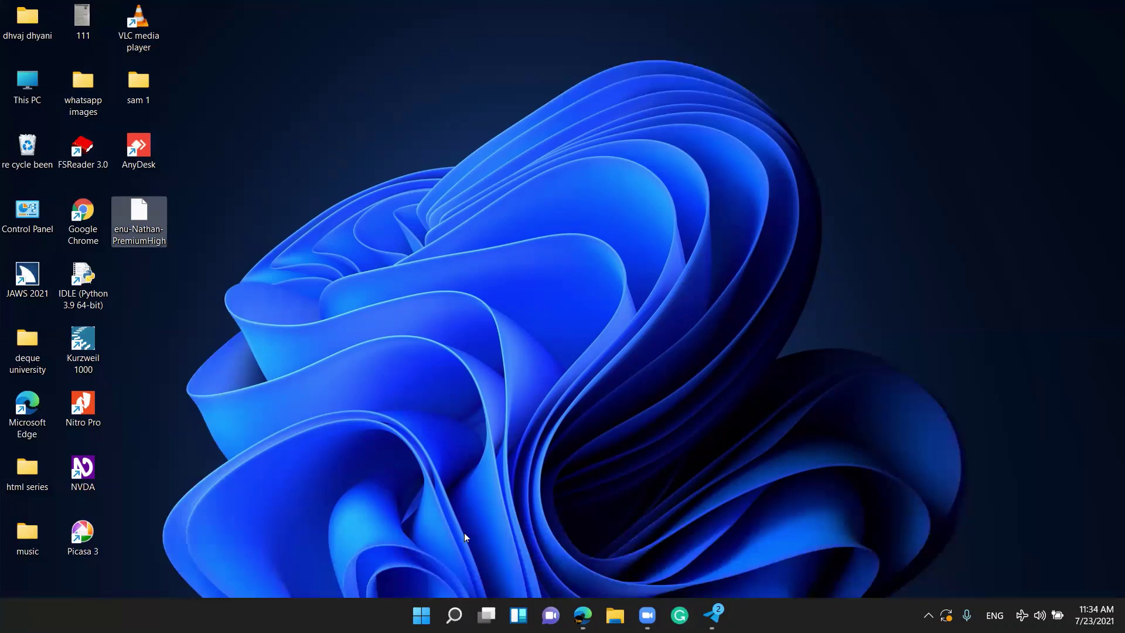
Set NVDA's synthesizer back to Nuance Vocalizer expressive 2.2
{"action": "key", "text": "ctrl+Insert+s"}
{"action": "key", "text": "n"}
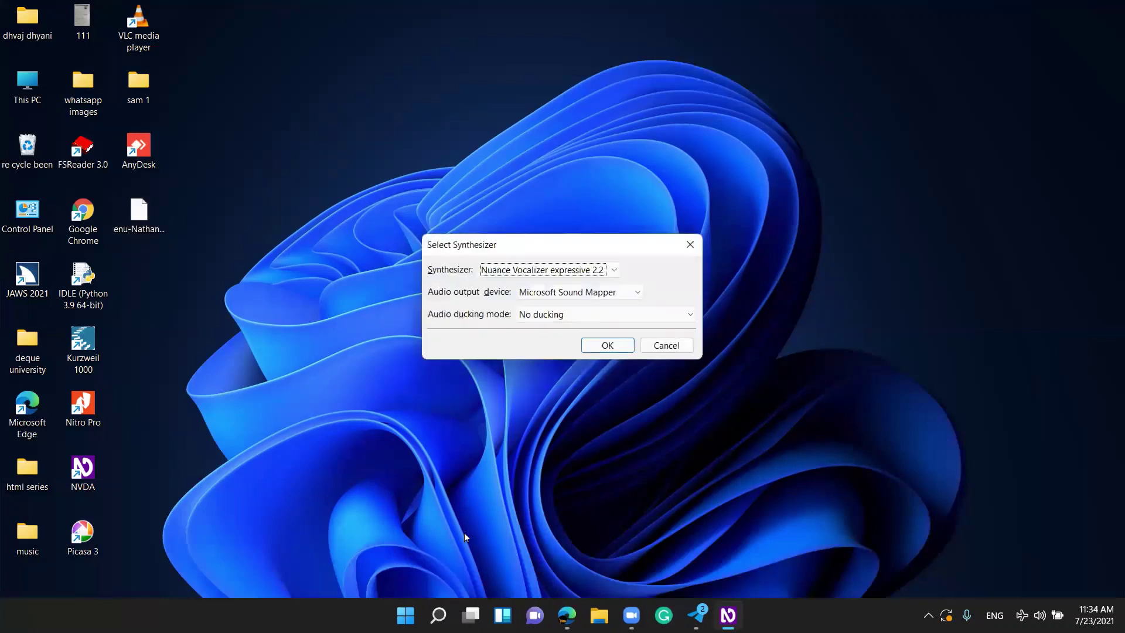
{"action": "key", "text": "Return"}
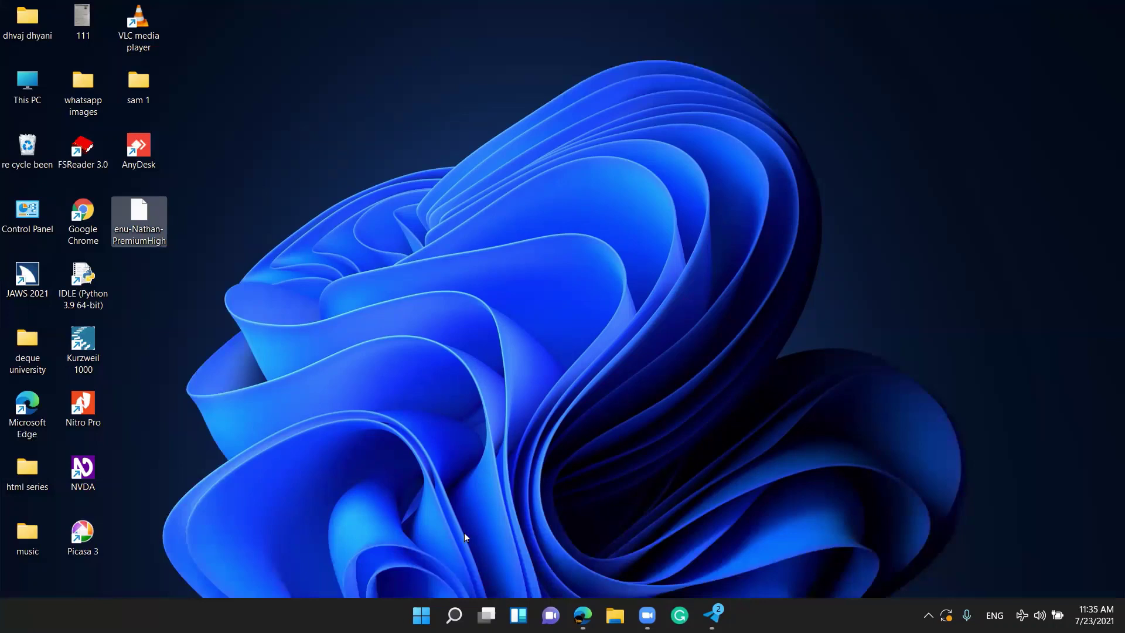
{"action": "key", "text": "alt+Tab"}
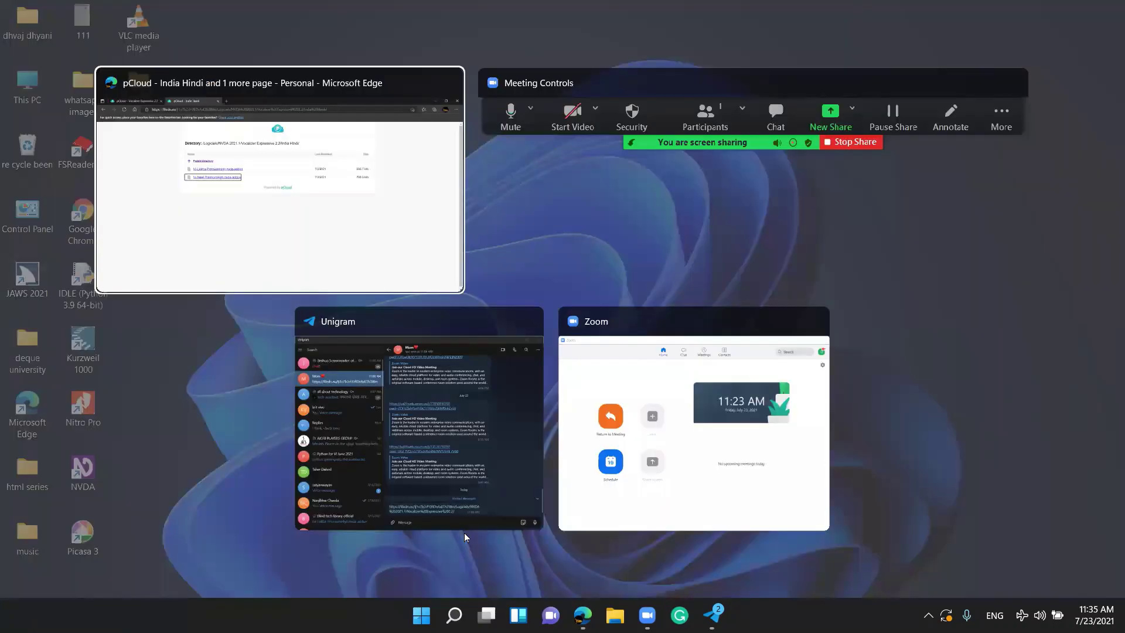
{"action": "key", "text": "Tab"}
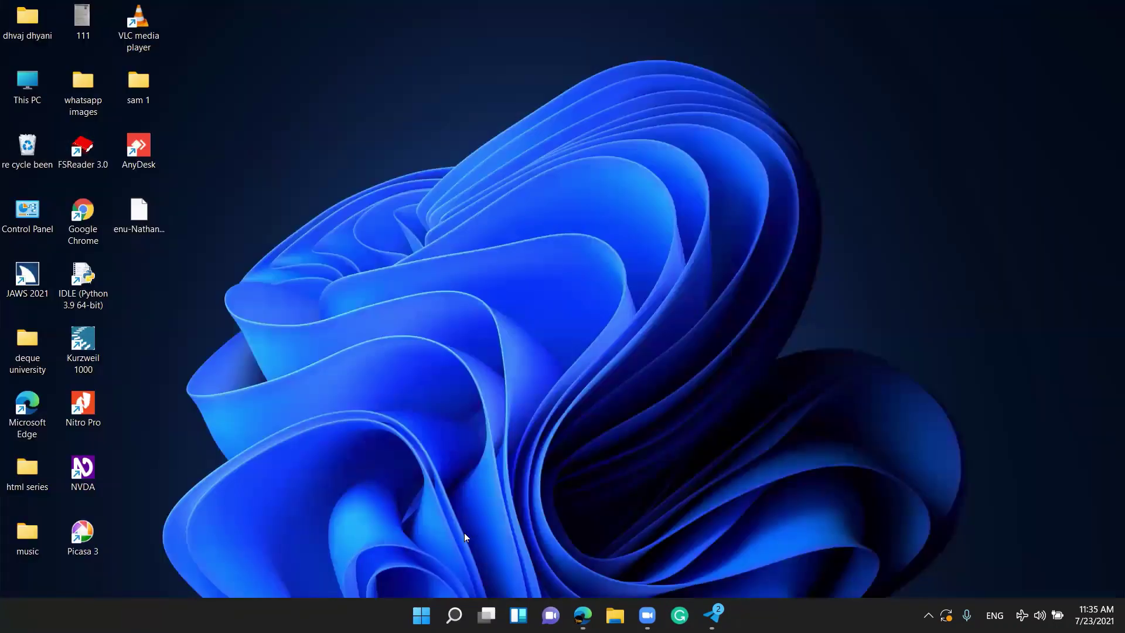